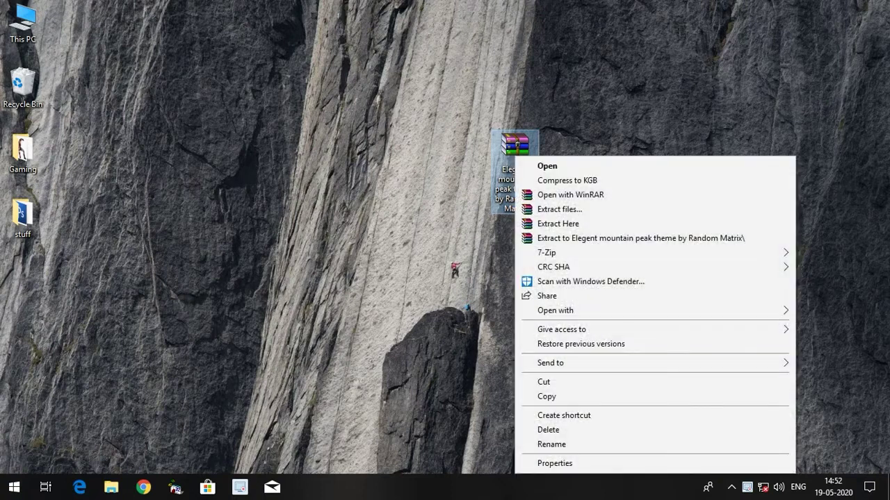
# - Extract the mountain peak theme archive onto the desktop, supplying the archive password
pyautogui.click(549, 223)
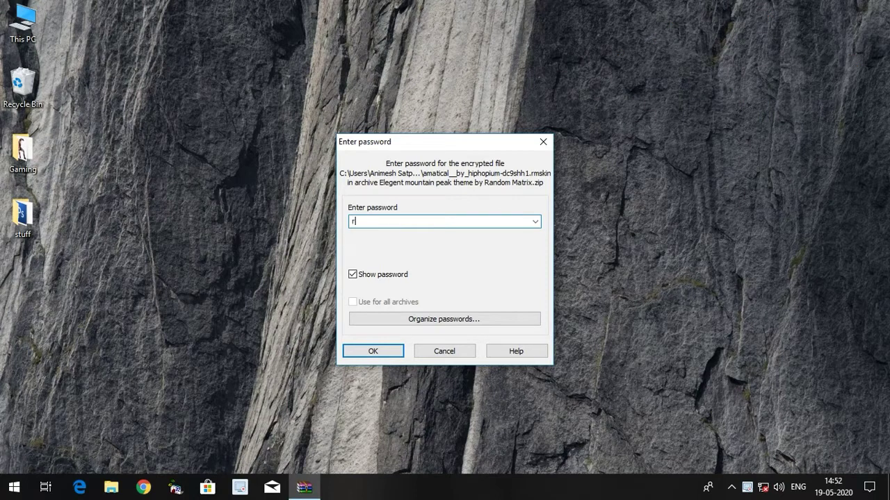
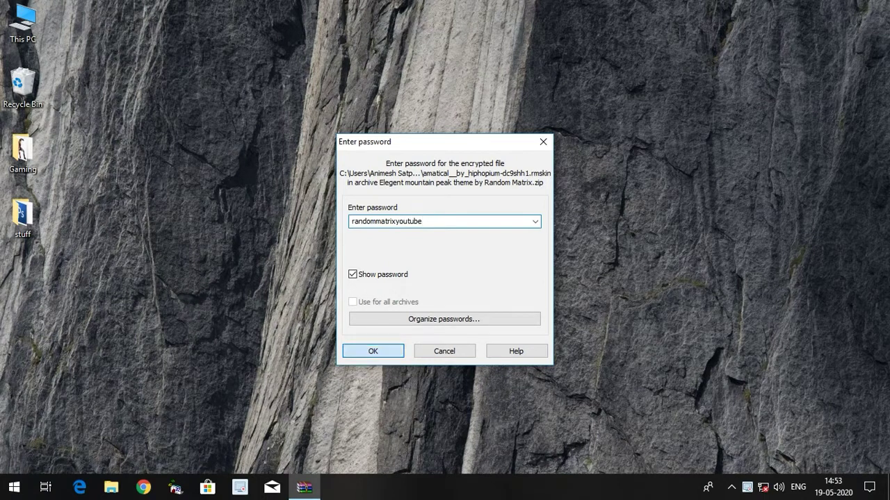
pyautogui.click(372, 351)
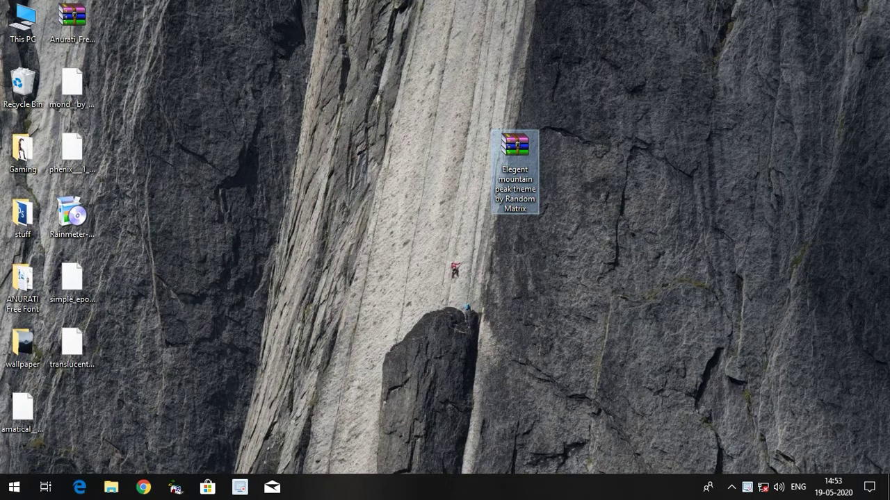
# - Create a new desktop folder named 'theme'
pyautogui.rightClick(288, 101)
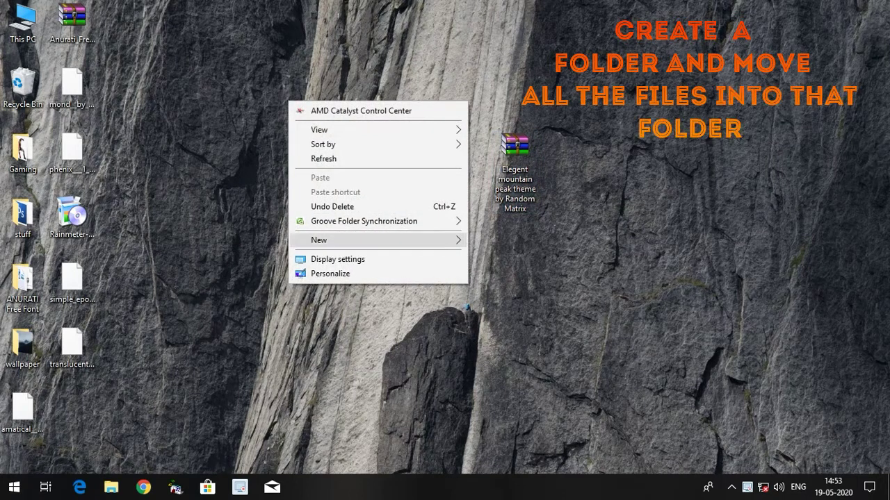
pyautogui.moveTo(379, 240)
pyautogui.click(498, 241)
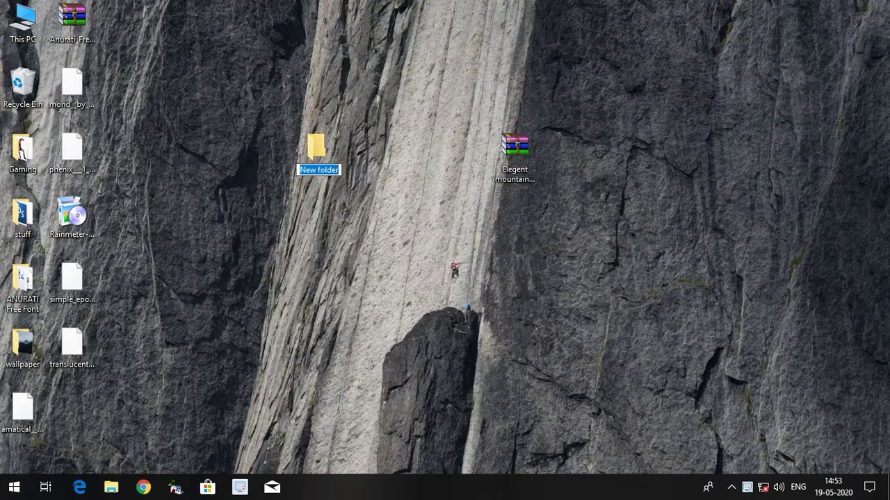
pyautogui.press('BackSpace')
pyautogui.write('theme')
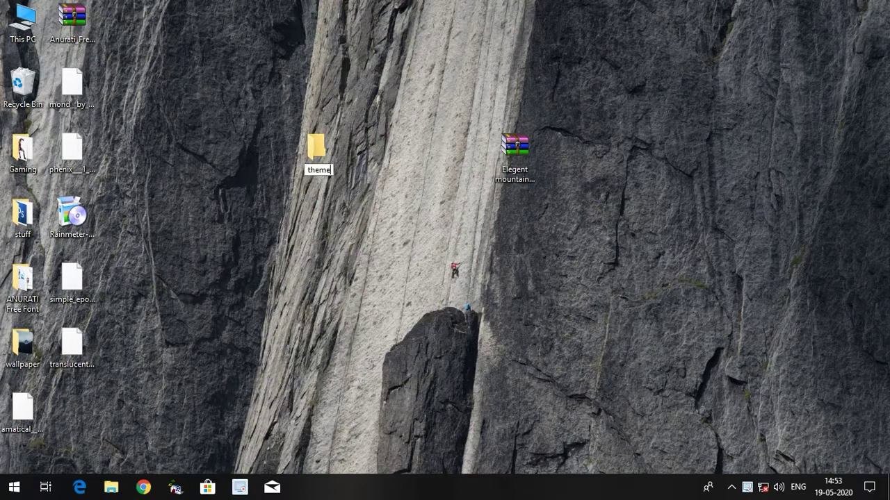
pyautogui.press('Return')
# - Move the six extracted files from the second column into the theme folder
pyautogui.moveTo(60, 415); pyautogui.dragTo(103, 23)
pyautogui.rightClick(63, 139)
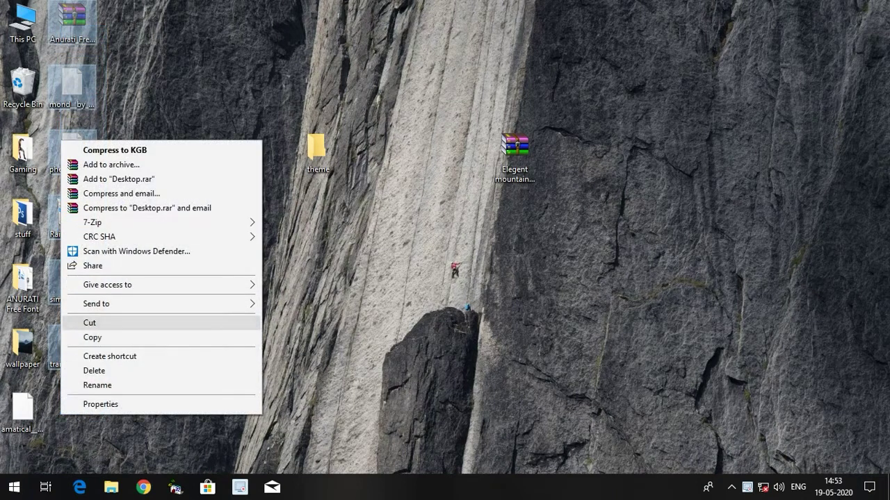
pyautogui.click(77, 323)
pyautogui.rightClick(303, 151)
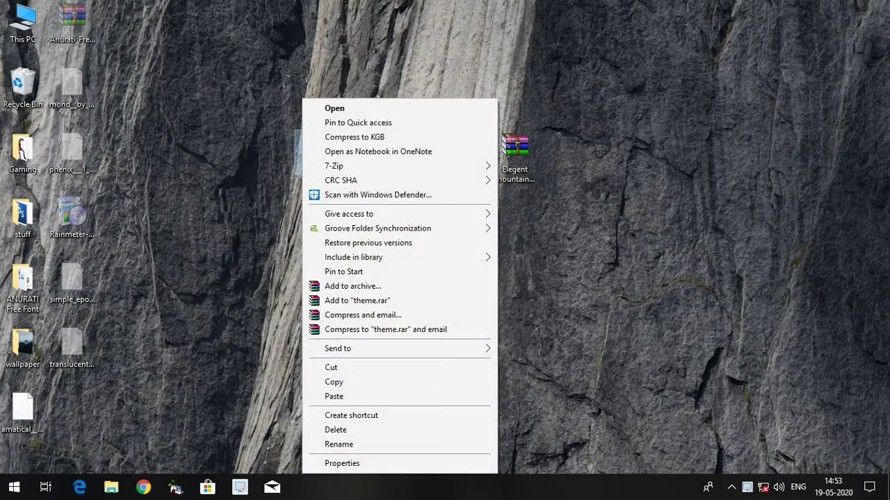
pyautogui.click(334, 396)
# - Move the remaining three extracted items into theme and refresh the desktop
pyautogui.moveTo(48, 452); pyautogui.dragTo(28, 264)
pyautogui.rightClick(20, 424)
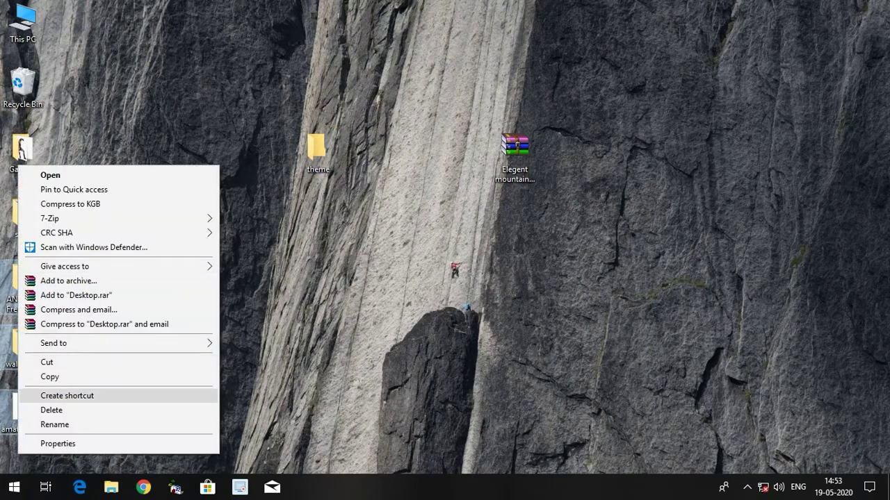
pyautogui.click(46, 362)
pyautogui.rightClick(324, 150)
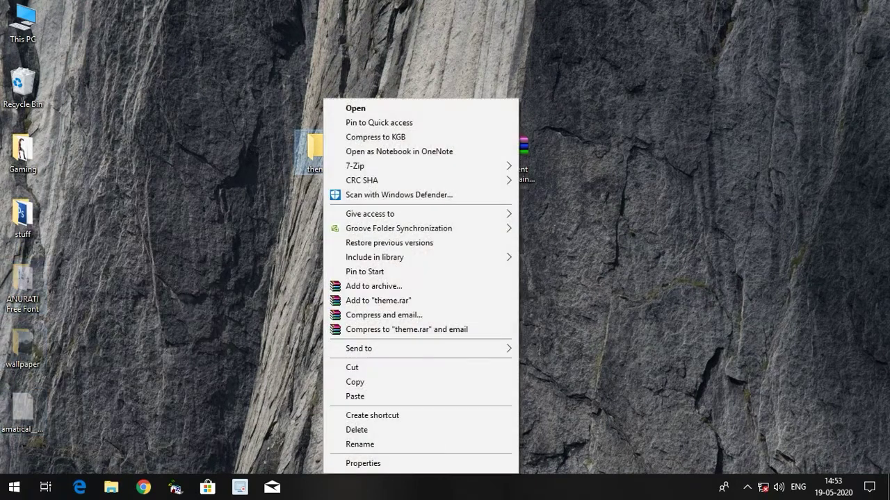
pyautogui.click(361, 396)
pyautogui.rightClick(386, 174)
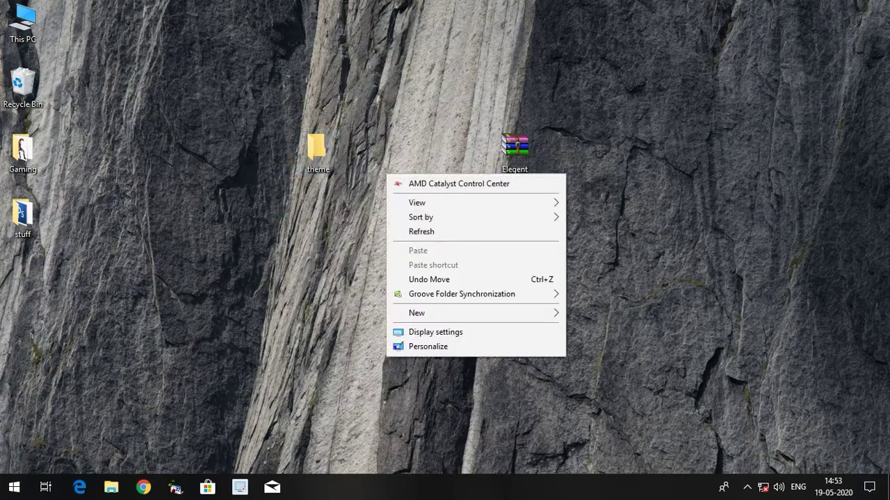
pyautogui.click(422, 232)
# - Run the Rainmeter-4.3 installer from the theme folder with standard installation and launch Rainmeter
pyautogui.doubleClick(317, 150)
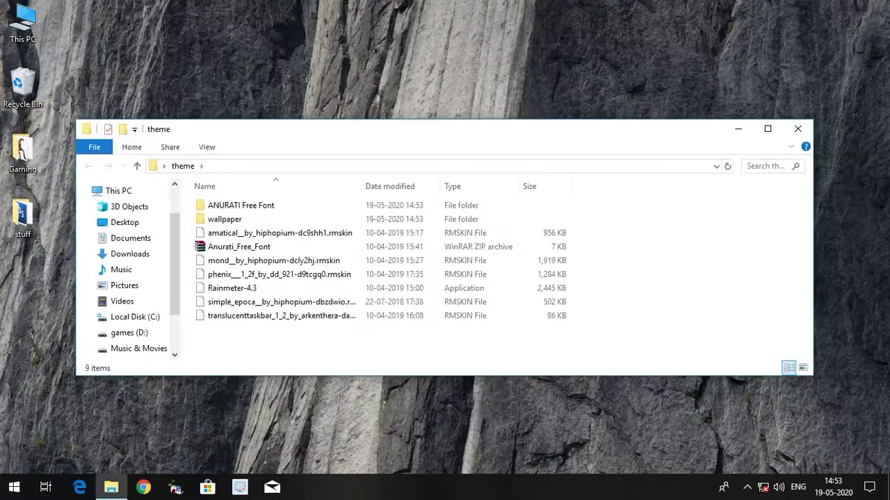
pyautogui.press('super+Up')
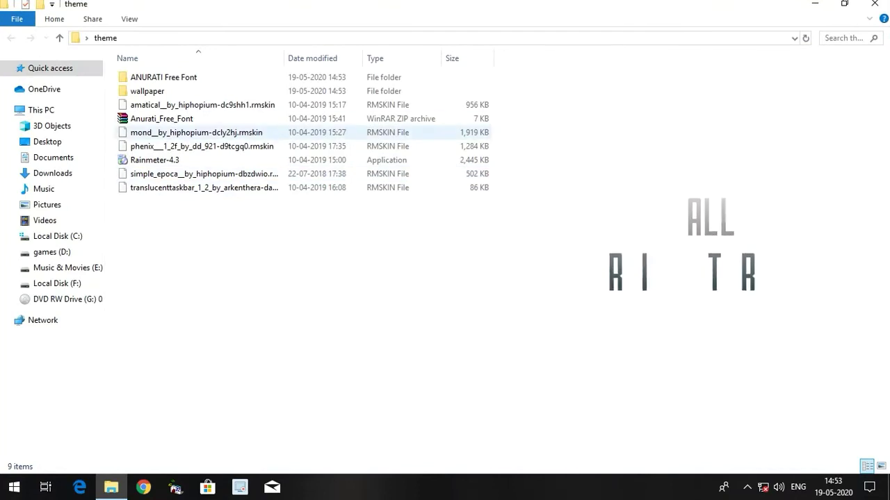
pyautogui.doubleClick(154, 160)
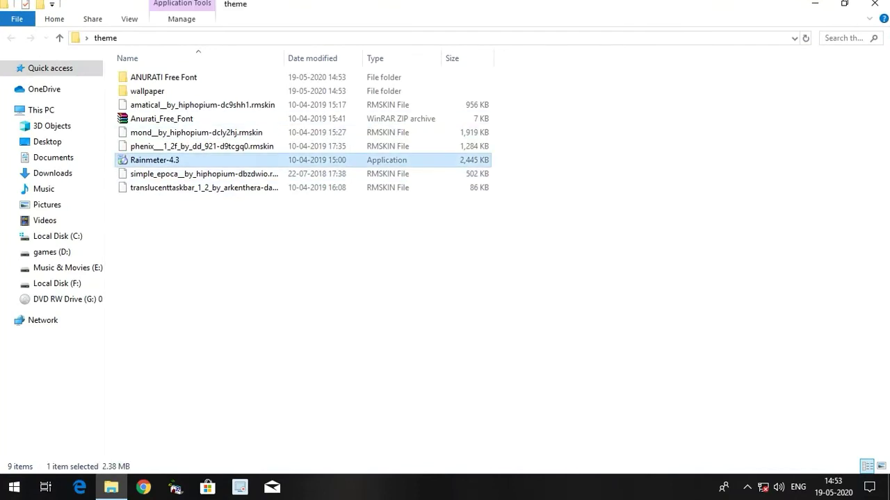
pyautogui.click(447, 284)
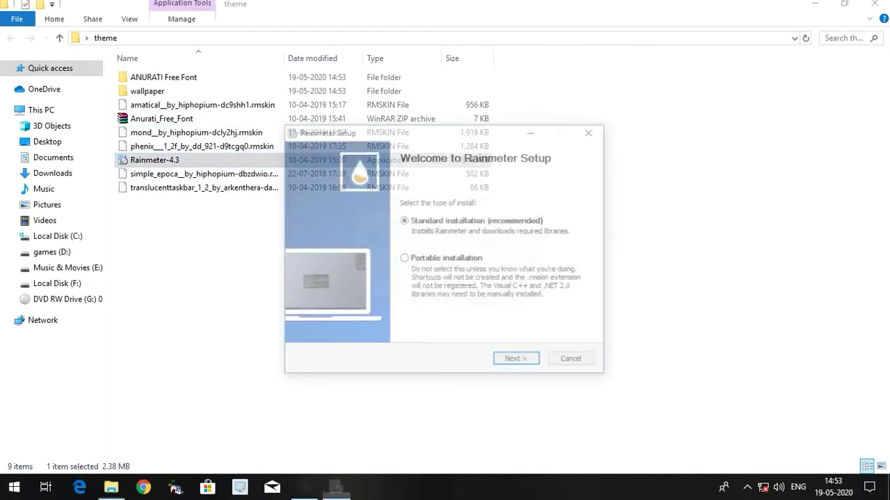
pyautogui.press('Return')
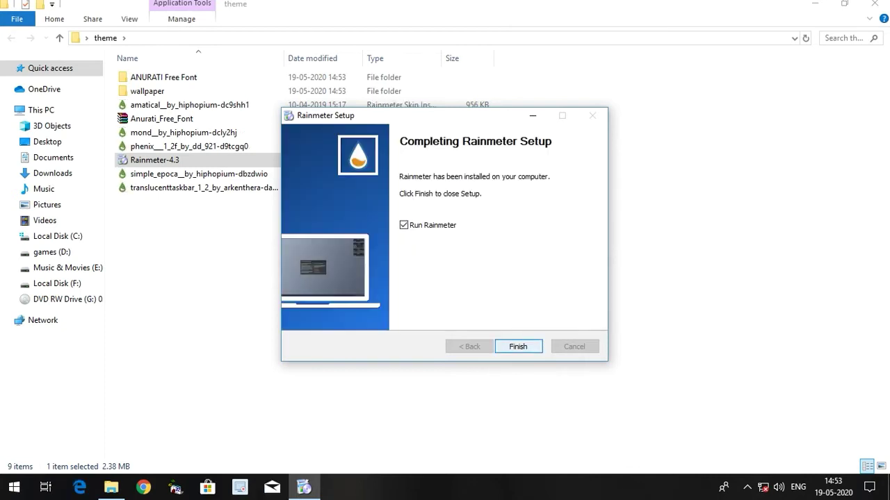
pyautogui.press('Return')
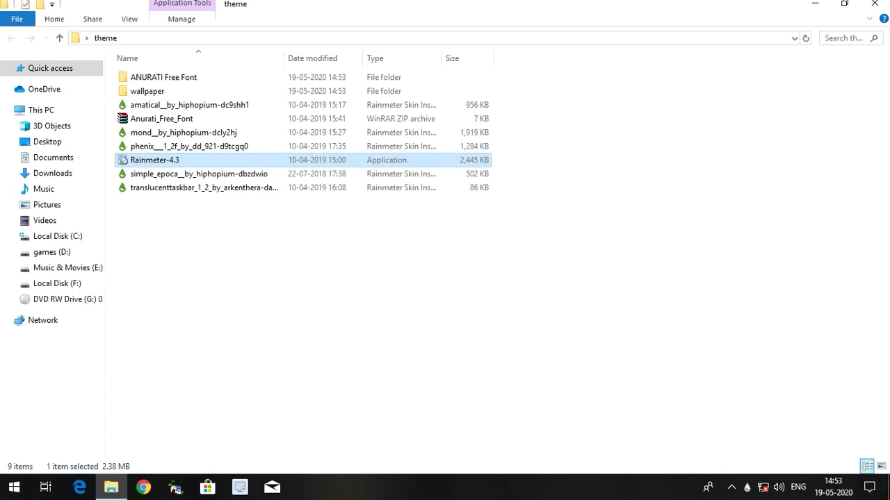
pyautogui.press('super+Down')
# - Unload the Mond date-and-time, Player and Recycle Bin skins from the desktop
pyautogui.moveTo(528, 129); pyautogui.dragTo(533, 197)
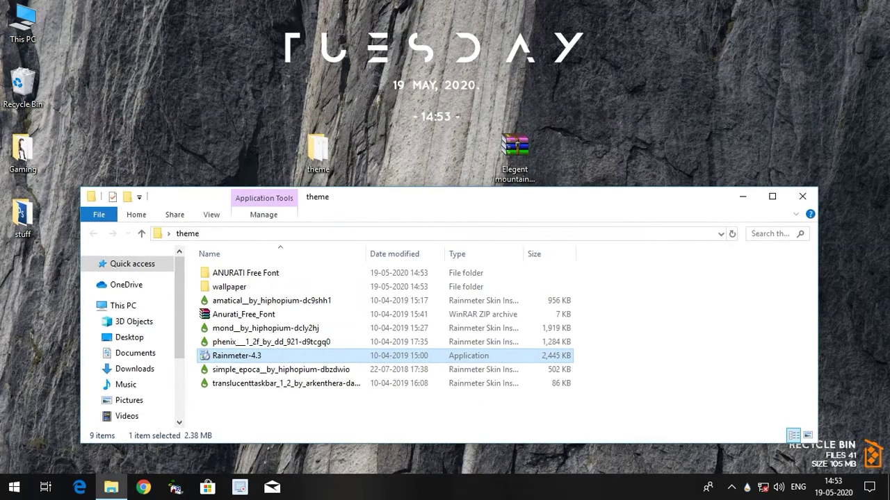
pyautogui.rightClick(453, 50)
pyautogui.click(495, 196)
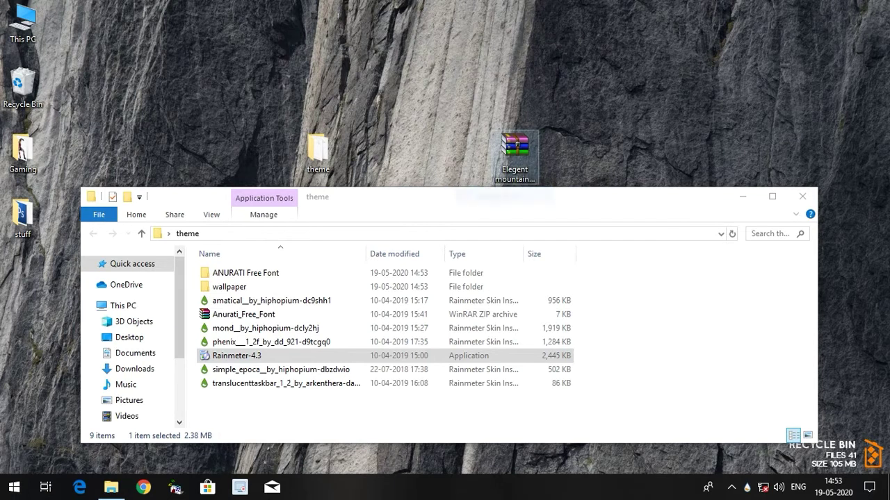
pyautogui.moveTo(533, 196); pyautogui.dragTo(554, 446)
pyautogui.rightClick(395, 166)
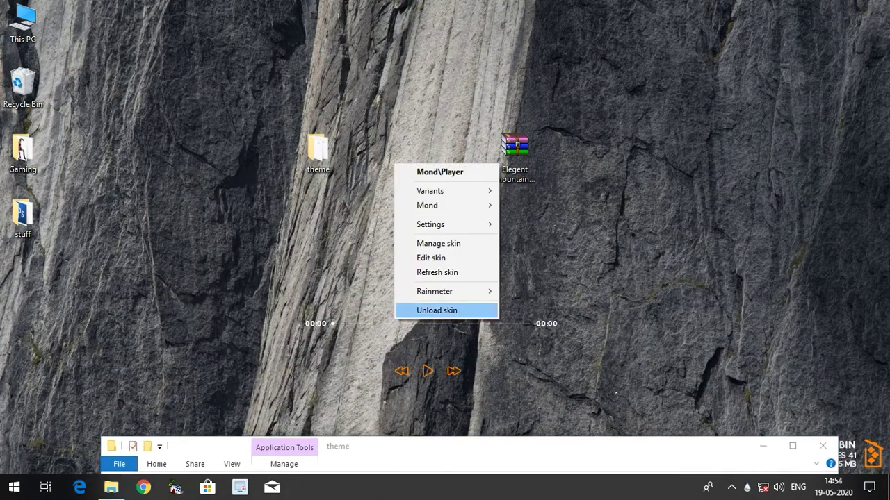
pyautogui.click(437, 310)
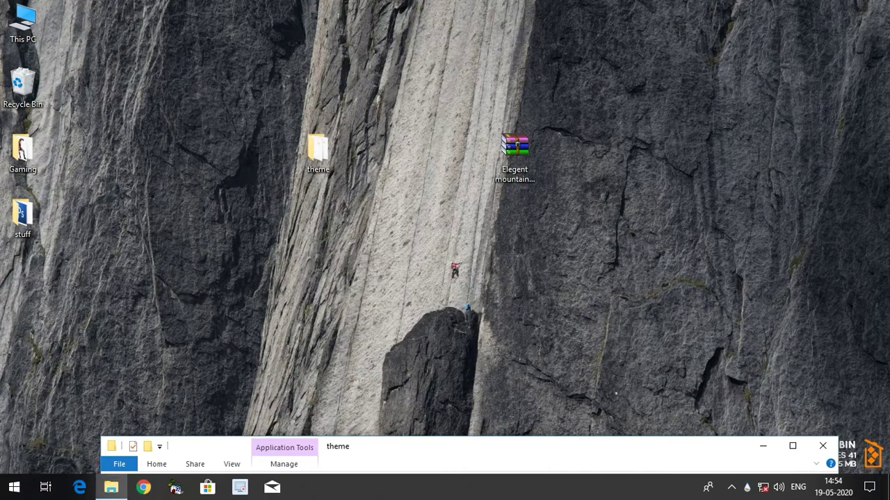
pyautogui.moveTo(553, 446); pyautogui.dragTo(575, 156)
pyautogui.rightClick(824, 443)
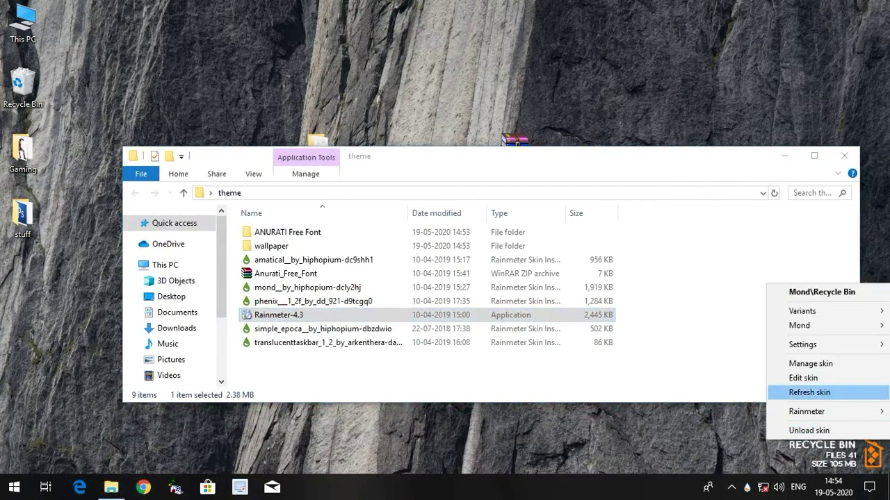
pyautogui.click(808, 430)
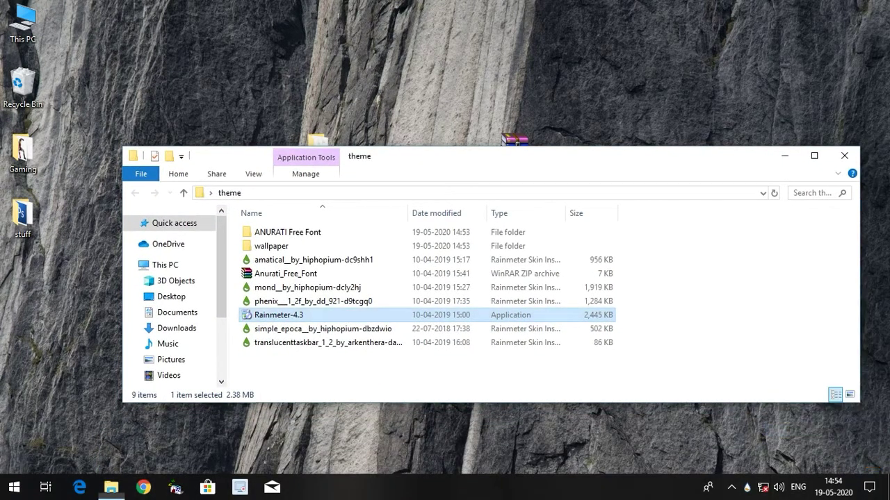
pyautogui.press('super+Up')
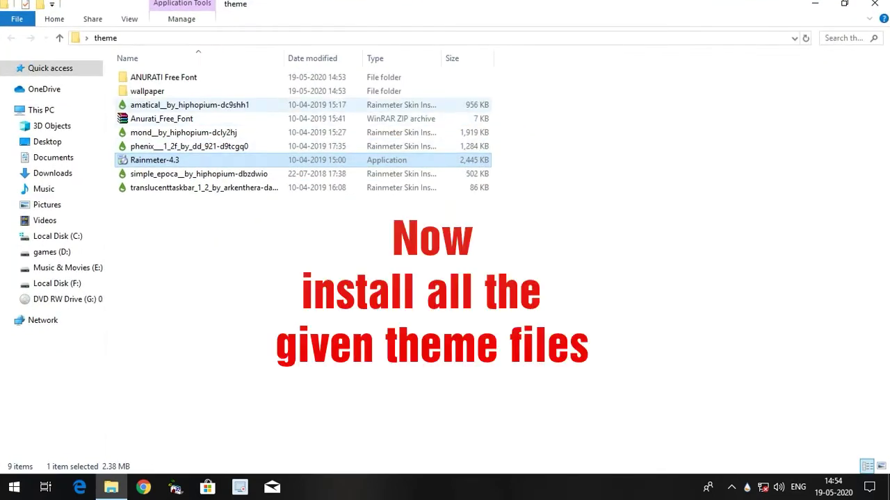
# - Install the Amatical and Mond skin packages, unloading the Amatical settings panel
pyautogui.doubleClick(188, 104)
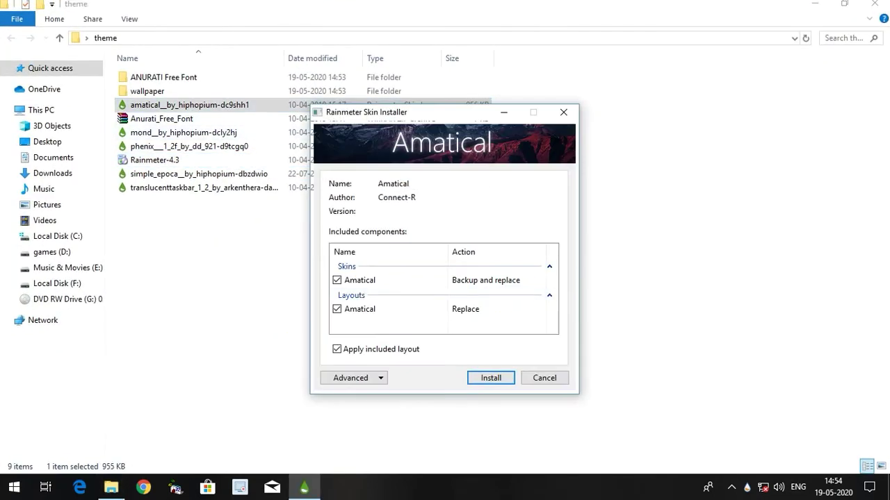
pyautogui.click(491, 377)
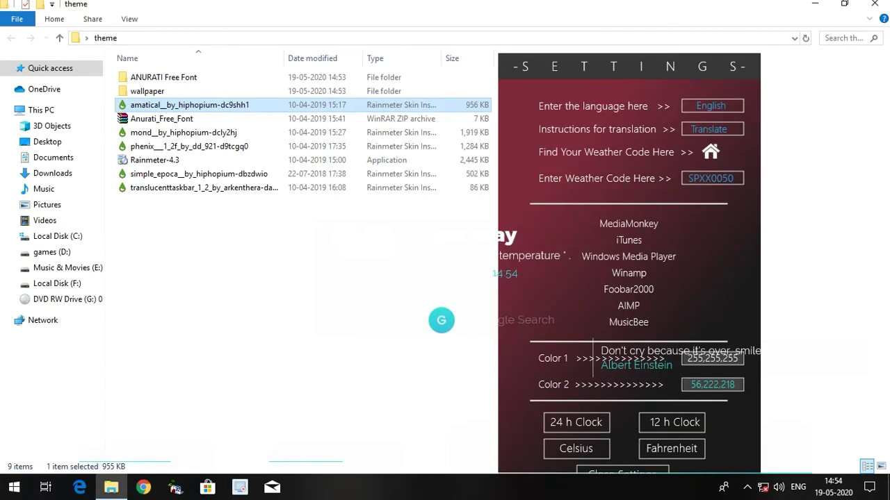
pyautogui.rightClick(732, 267)
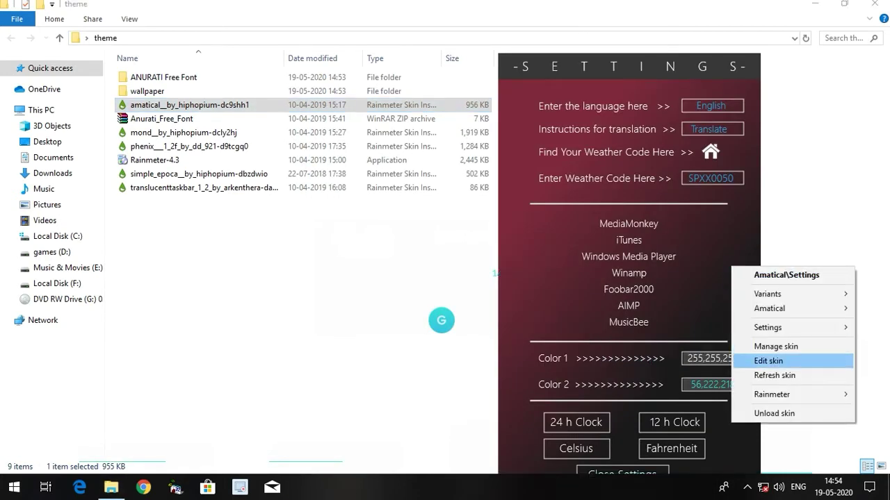
pyautogui.click(774, 413)
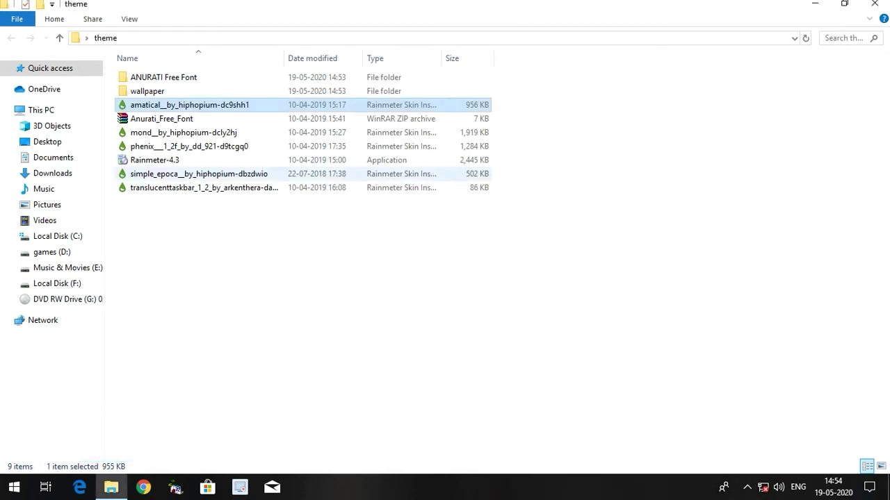
pyautogui.doubleClick(184, 132)
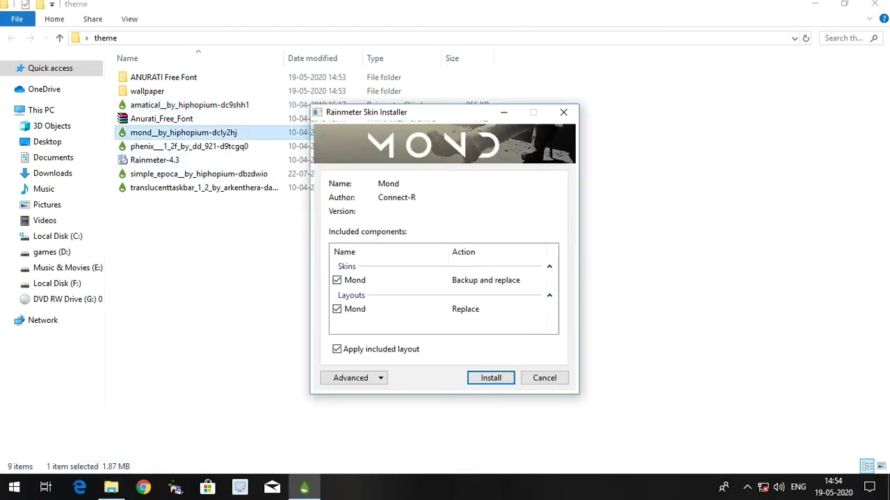
pyautogui.press('Return')
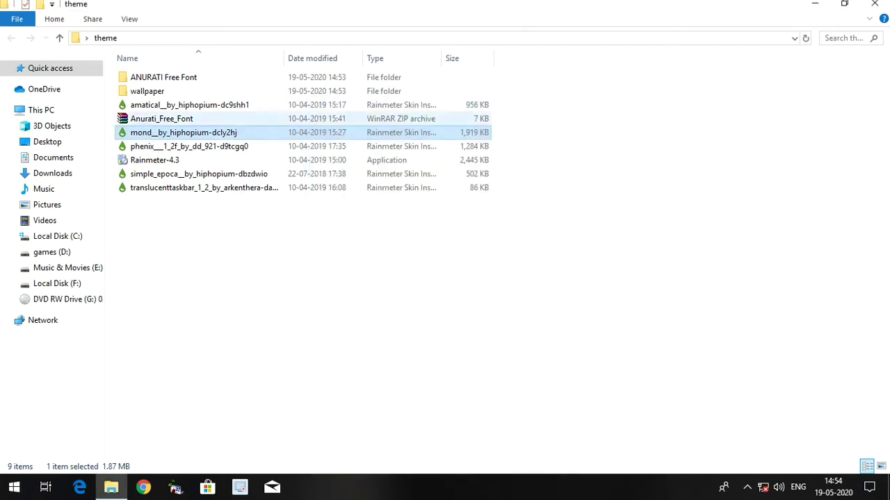
# - Install the Phenix and Simple Epoca skin packages, unloading the Simple Epoca settings skin
pyautogui.doubleClick(189, 146)
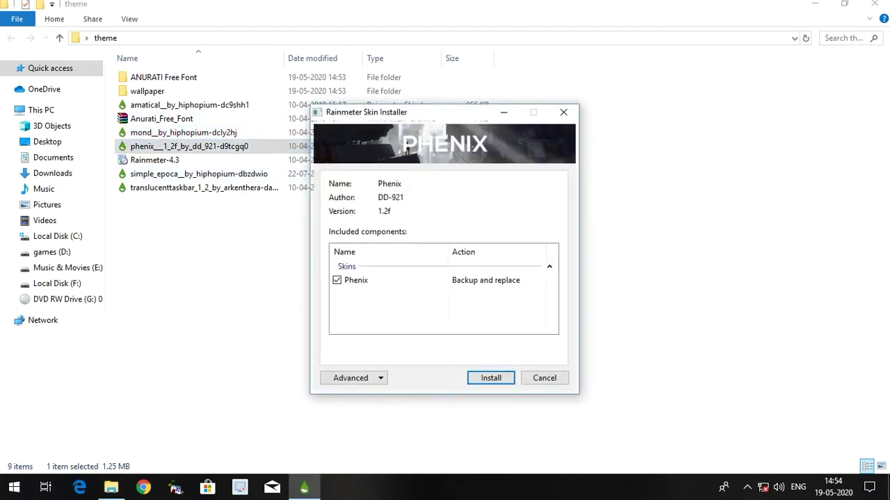
pyautogui.press('Return')
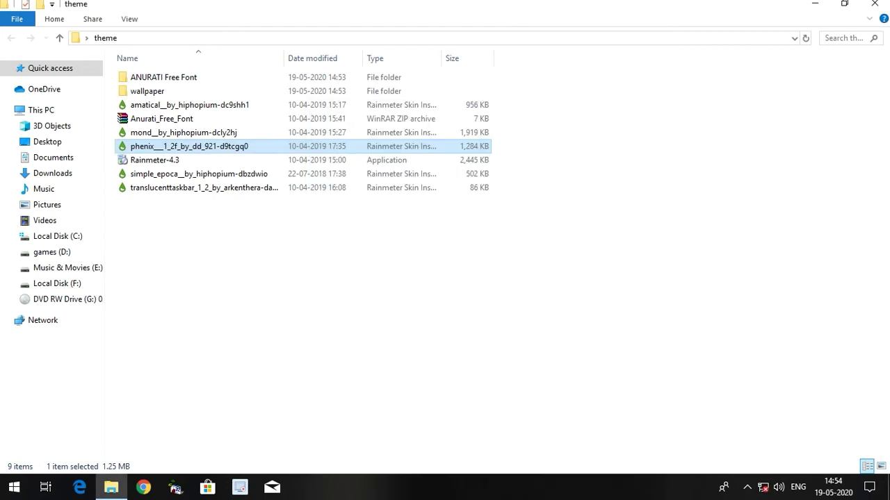
pyautogui.press('Down')
pyautogui.press('Down')
pyautogui.press('Return')
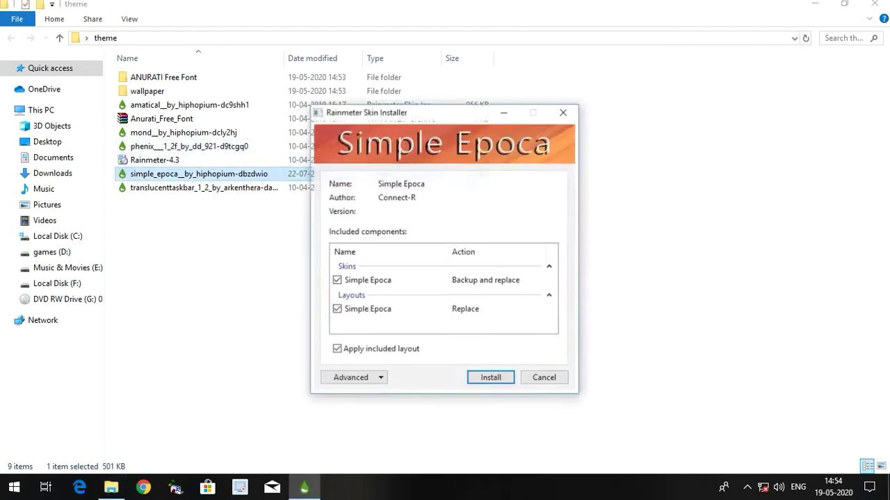
pyautogui.press('Return')
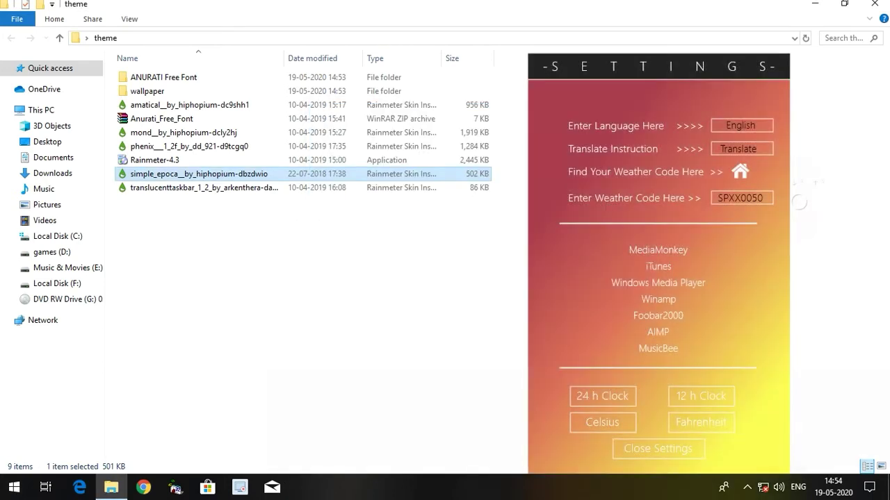
pyautogui.rightClick(589, 278)
pyautogui.click(631, 425)
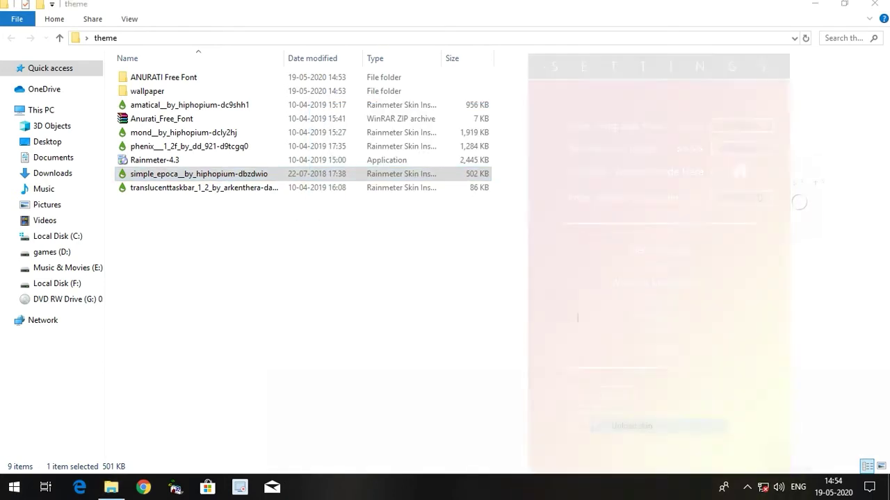
# - Install the TranslucentTaskbar skin package and close the theme folder
pyautogui.press('Down')
pyautogui.press('Return')
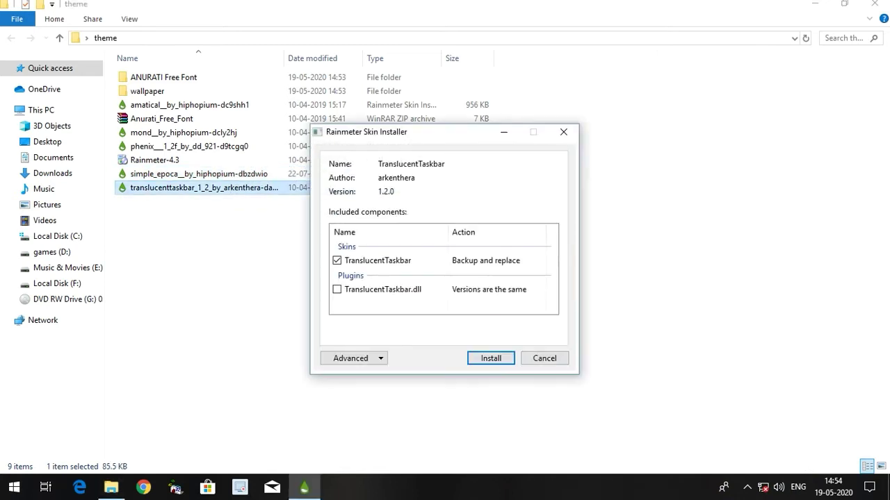
pyautogui.press('Return')
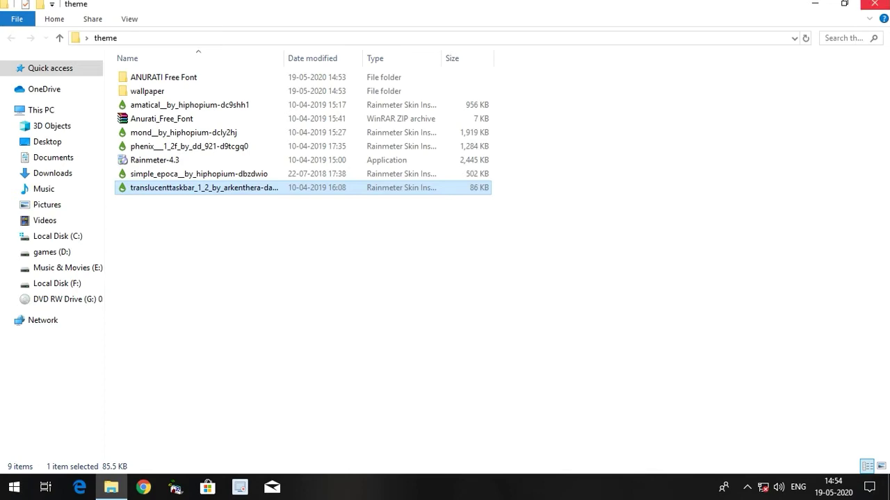
pyautogui.click(874, 4)
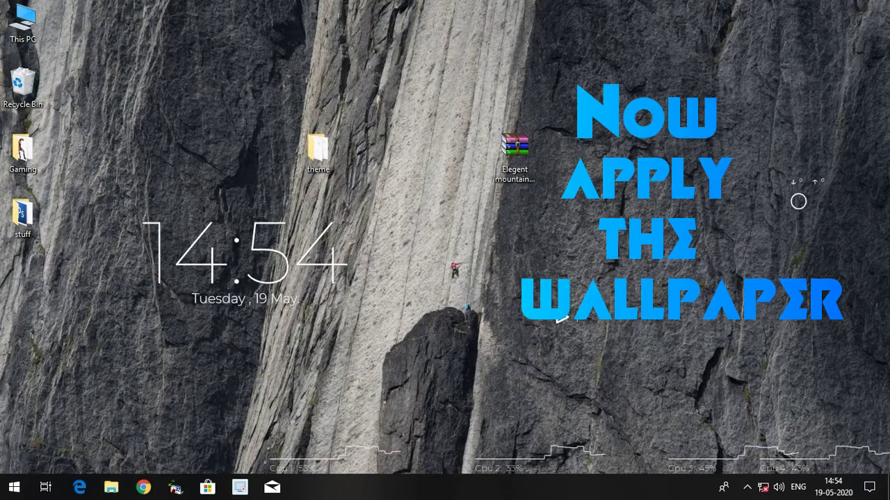
# - Open the mountain_peak_clouds photo from theme > wallpaper in Photos
pyautogui.rightClick(562, 316)
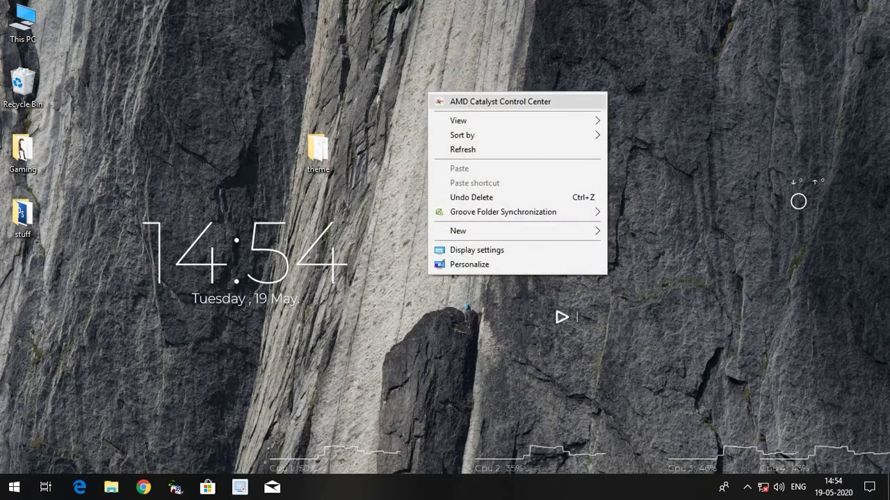
pyautogui.press('Escape')
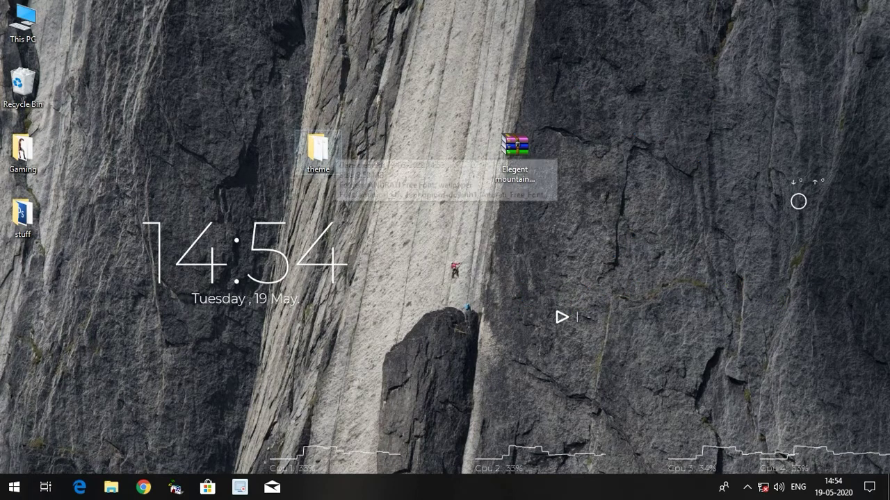
pyautogui.doubleClick(318, 150)
pyautogui.doubleClick(224, 219)
pyautogui.doubleClick(226, 209)
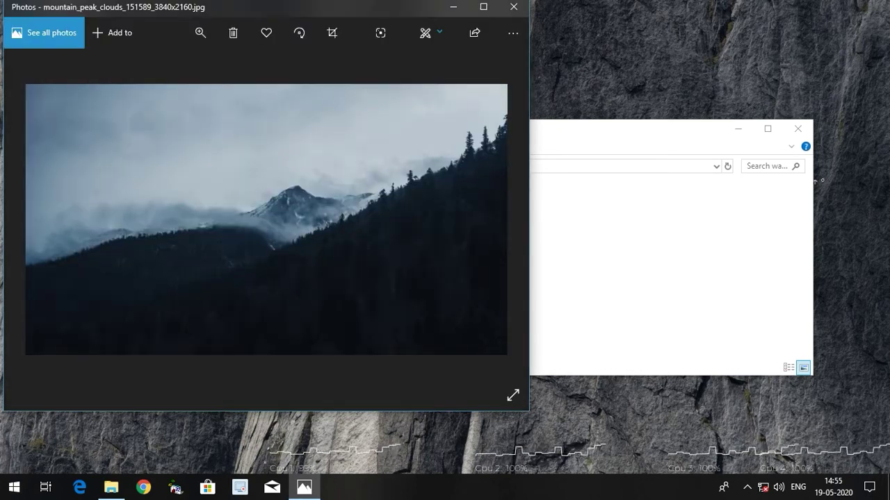
# - Set the photo as the desktop background, then close Photos and the wallpaper folder
pyautogui.hotkey('shift', 'F10')
pyautogui.press('Up')
pyautogui.press('Up')
pyautogui.press('Up')
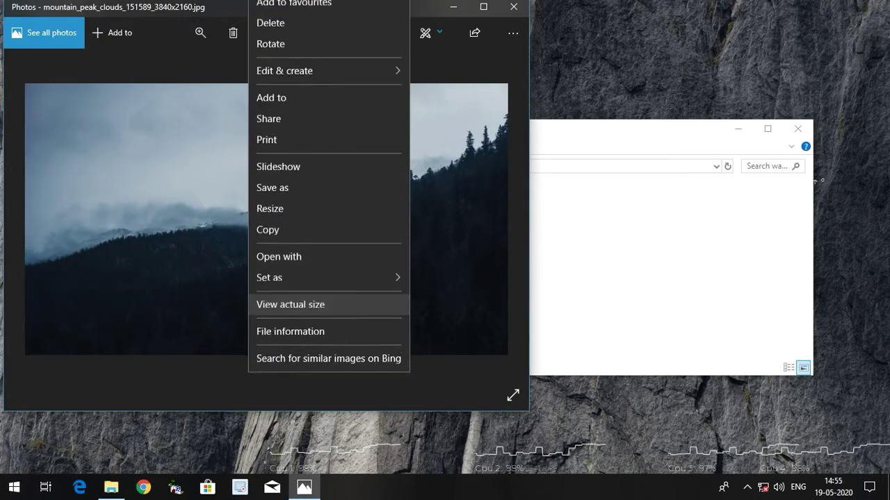
pyautogui.press('Up')
pyautogui.press('Up')
pyautogui.press('Up')
pyautogui.press('Down')
pyautogui.press('Down')
pyautogui.press('Right')
pyautogui.press('Down')
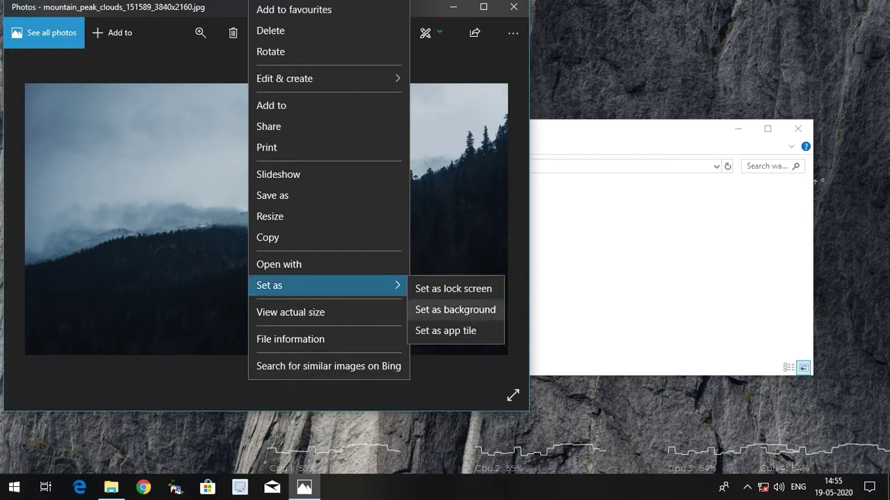
pyautogui.press('Return')
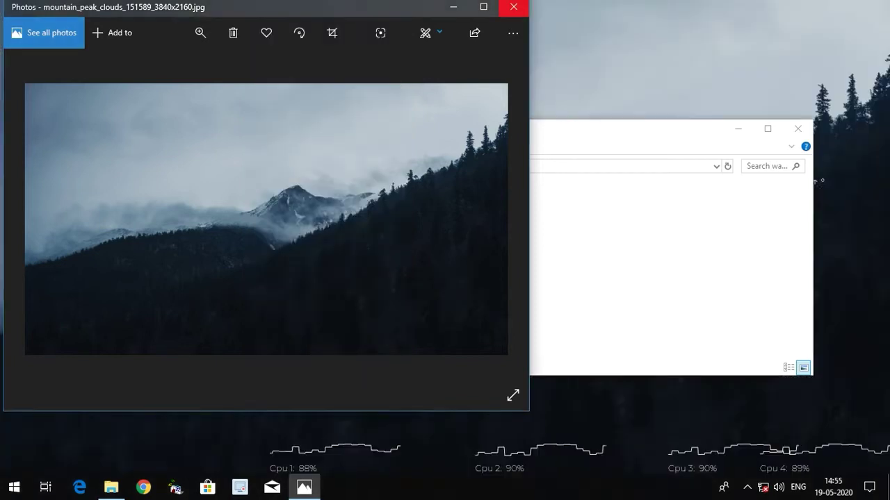
pyautogui.hotkey('alt', 'F4')
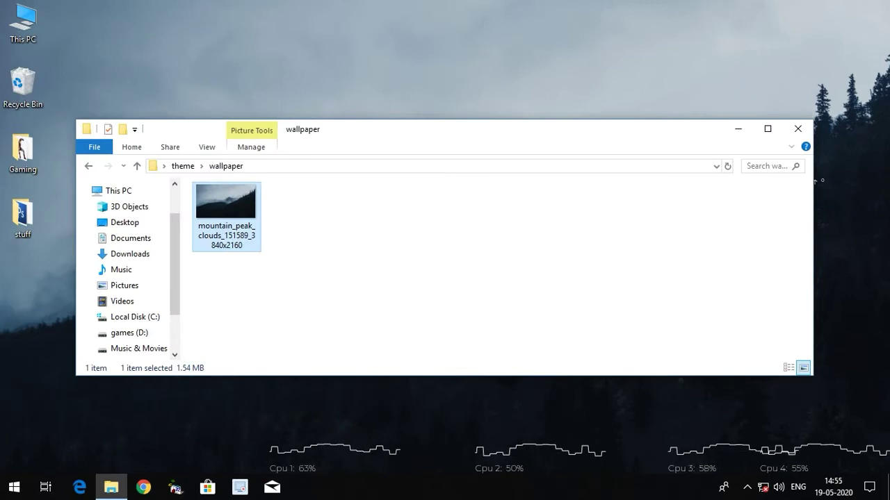
pyautogui.click(798, 129)
# - Hide the desktop icons via the desktop View menu
pyautogui.rightClick(449, 69)
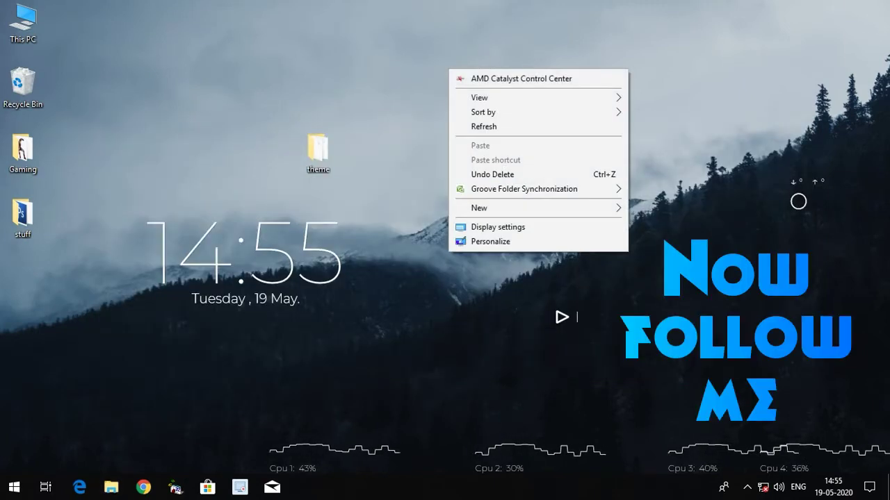
pyautogui.moveTo(500, 98)
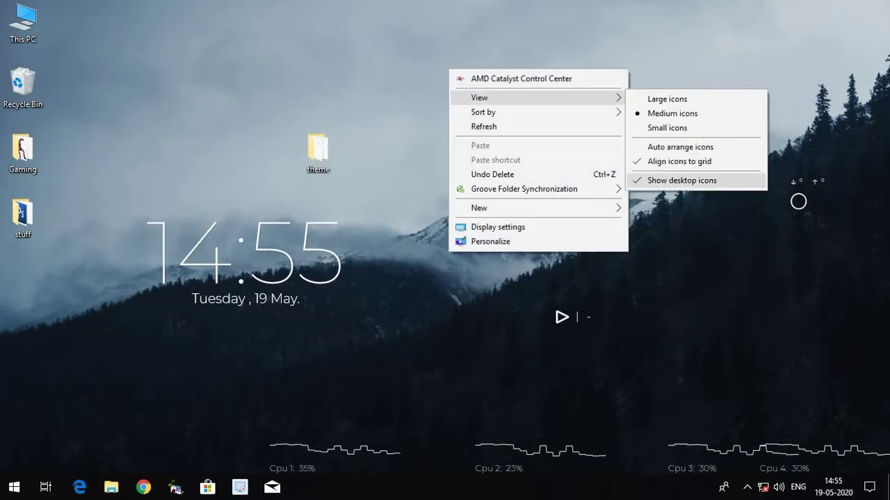
pyautogui.click(682, 180)
# - Load the Mond Rainmeter layout from the clock skin's menu
pyautogui.rightClick(258, 253)
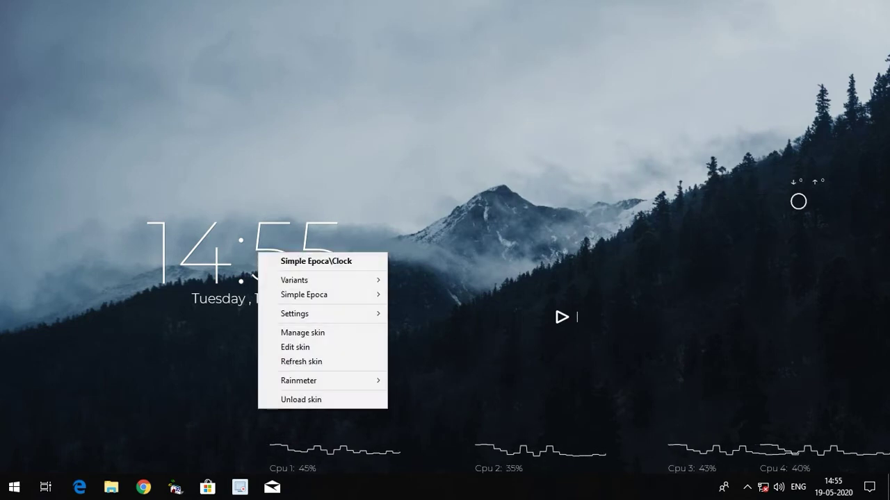
pyautogui.moveTo(326, 380)
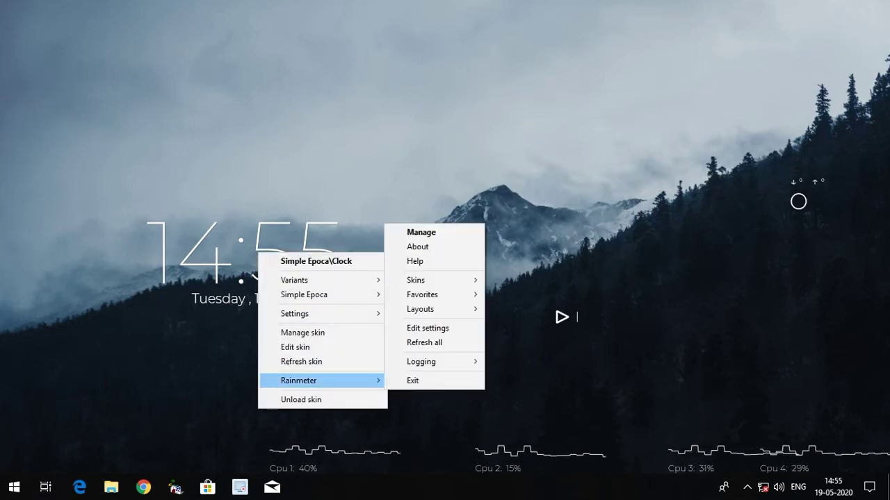
pyautogui.moveTo(421, 309)
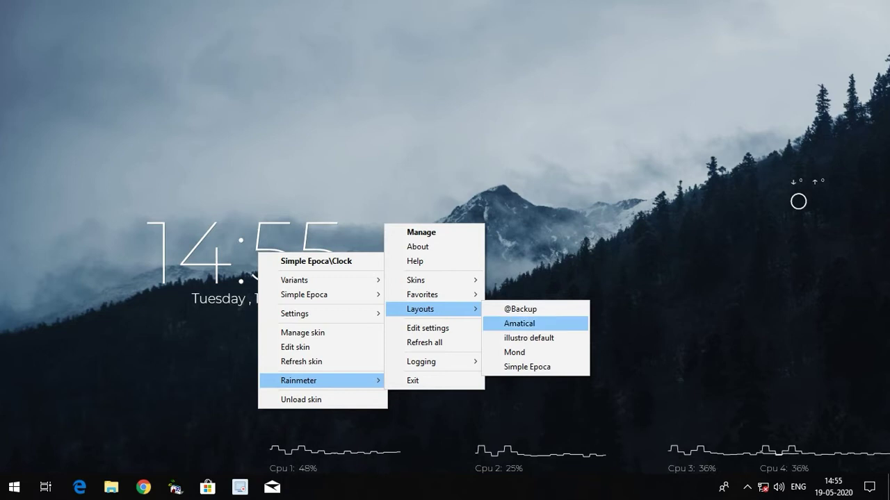
pyautogui.click(515, 352)
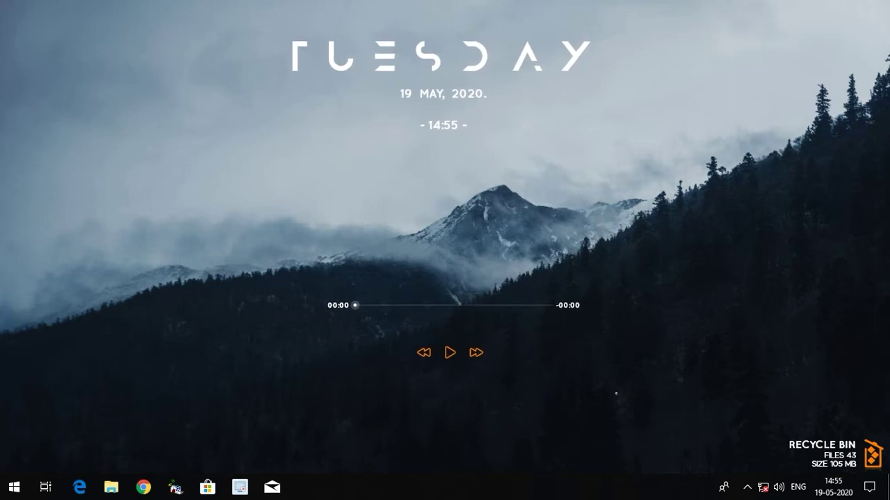
# - Open Manage Rainmeter from the tray and load the Amatical Visualizer.ini skin
pyautogui.click(747, 487)
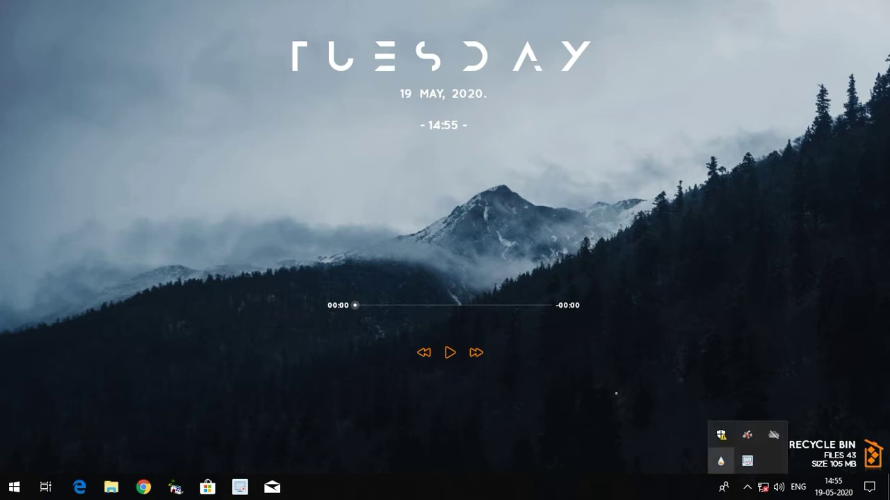
pyautogui.click(720, 461)
pyautogui.press('Tab')
pyautogui.press('Tab')
pyautogui.press('Right')
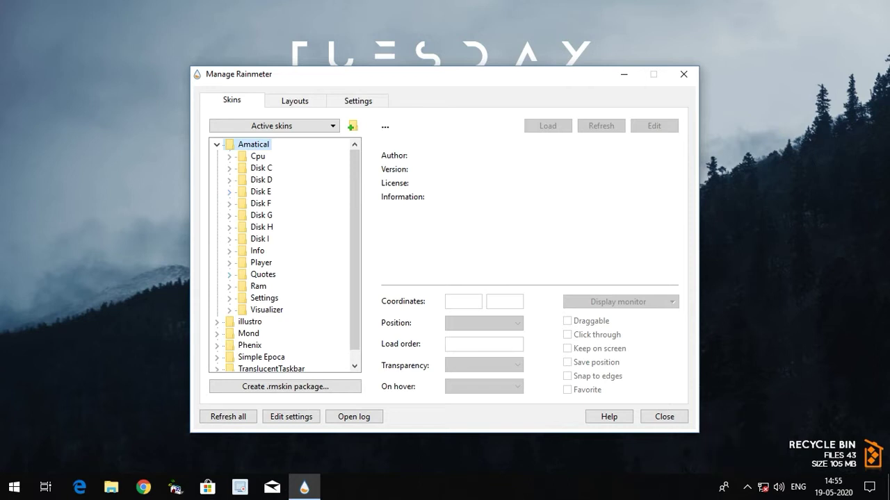
pyautogui.click(228, 309)
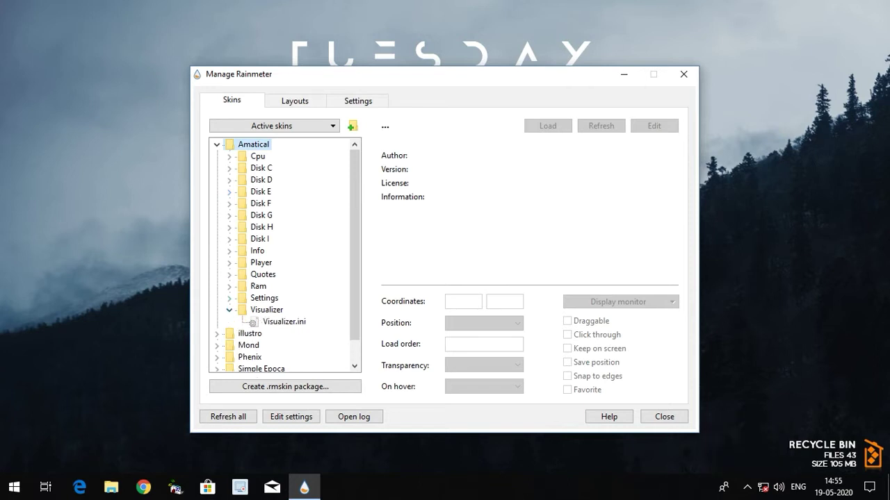
pyautogui.click(284, 321)
pyautogui.click(548, 126)
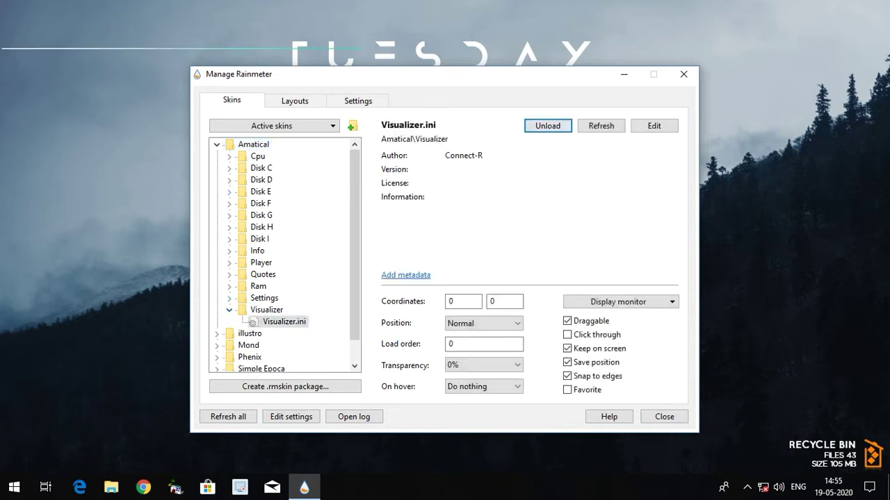
# - Browse the skins tree through Mond Player and Phenix Search, then expand illustro > Google
pyautogui.scroll(-1, 286, 255)
pyautogui.click(217, 310)
pyautogui.scroll(-3, 216, 310)
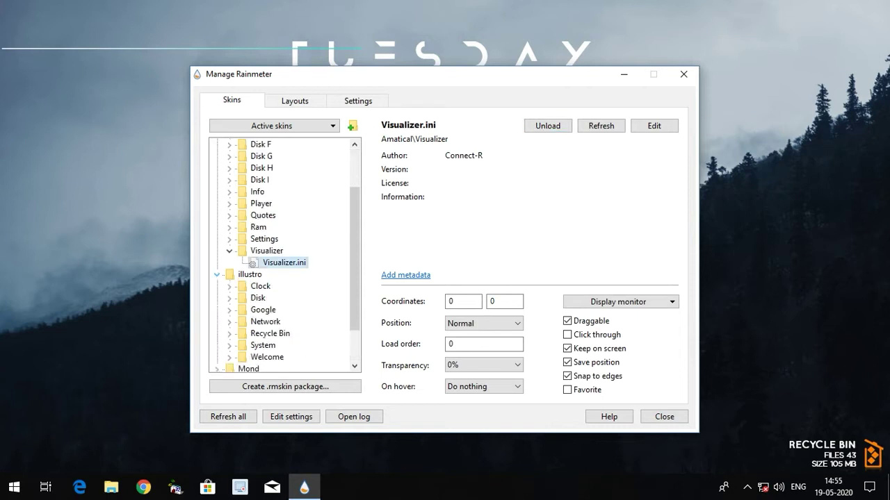
pyautogui.click(216, 322)
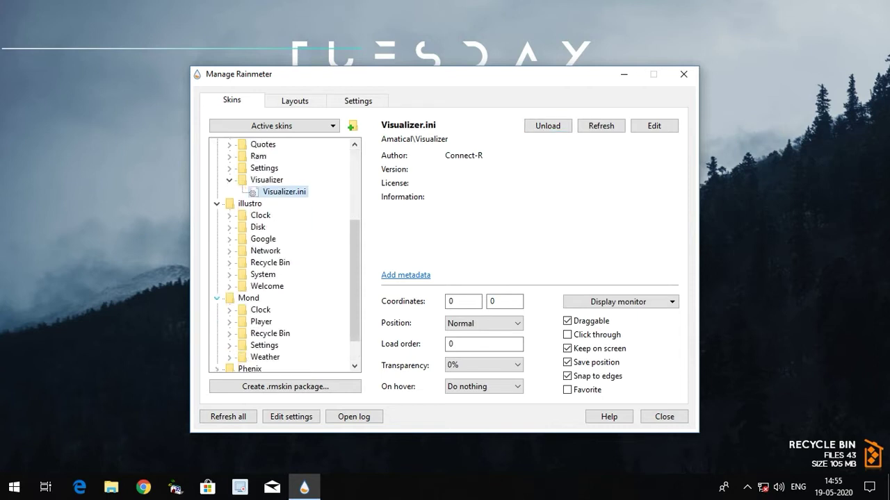
pyautogui.scroll(-1, 287, 257)
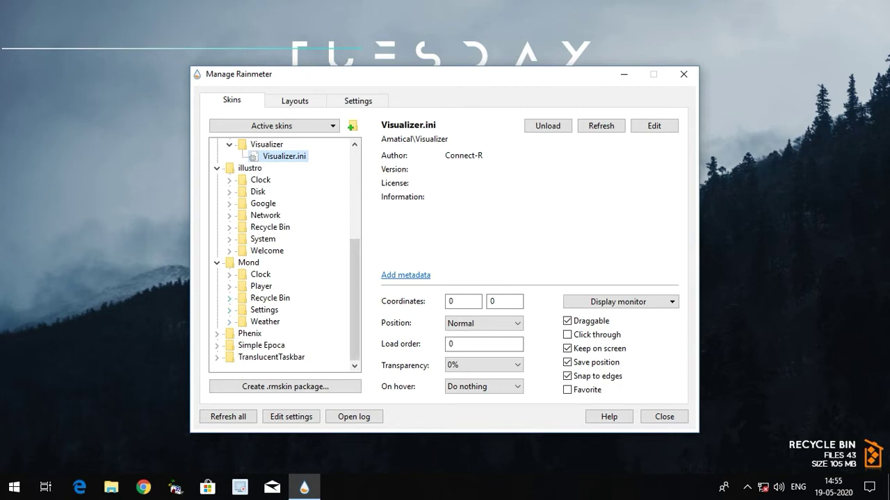
pyautogui.click(229, 285)
pyautogui.click(278, 297)
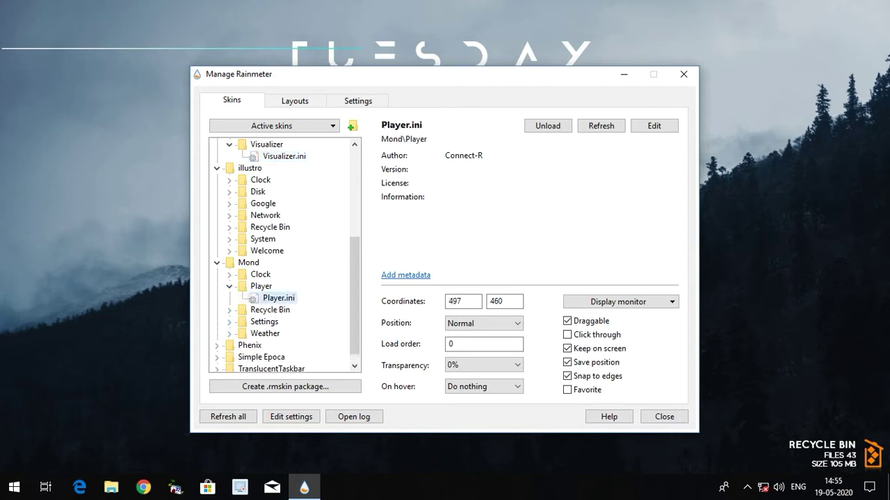
pyautogui.scroll(-1, 286, 255)
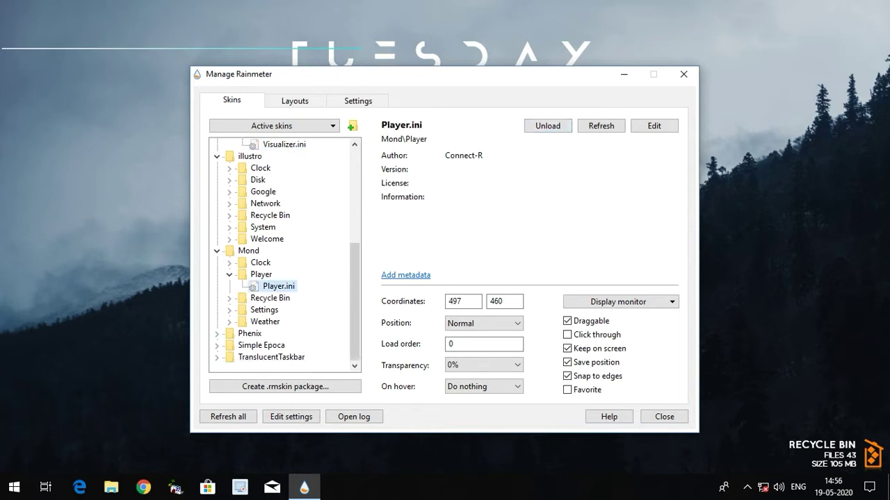
pyautogui.click(216, 334)
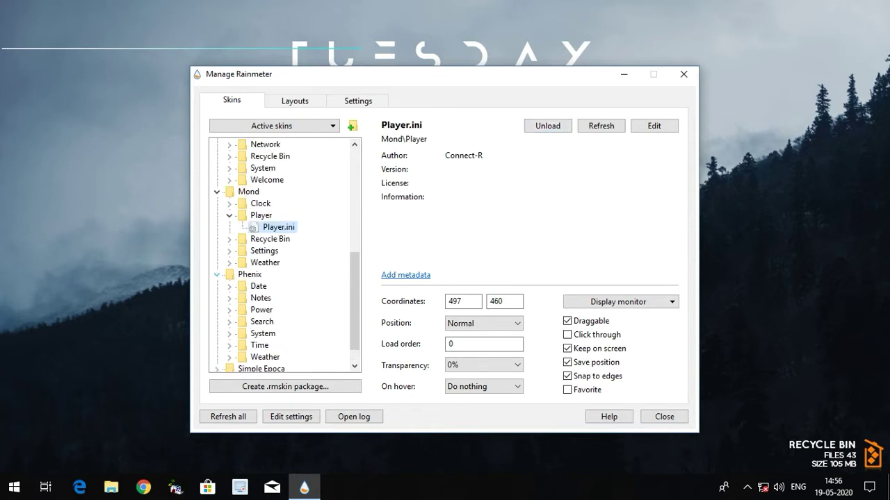
pyautogui.scroll(-2, 286, 255)
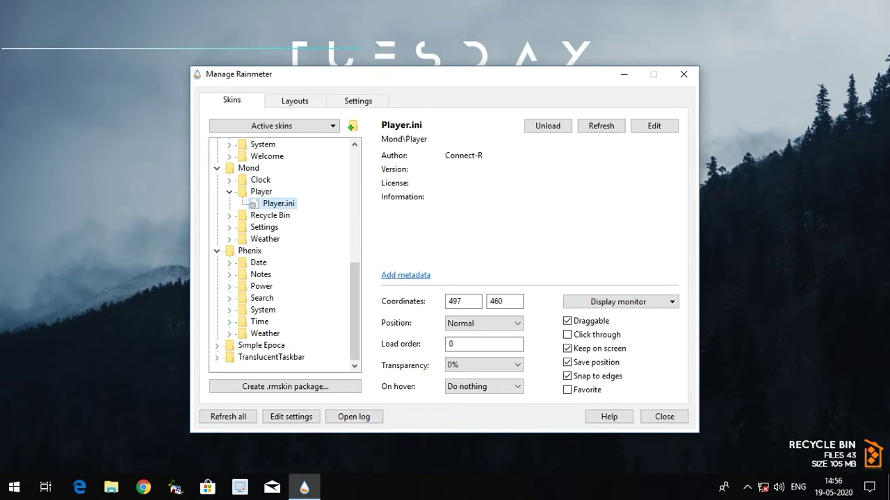
pyautogui.click(229, 298)
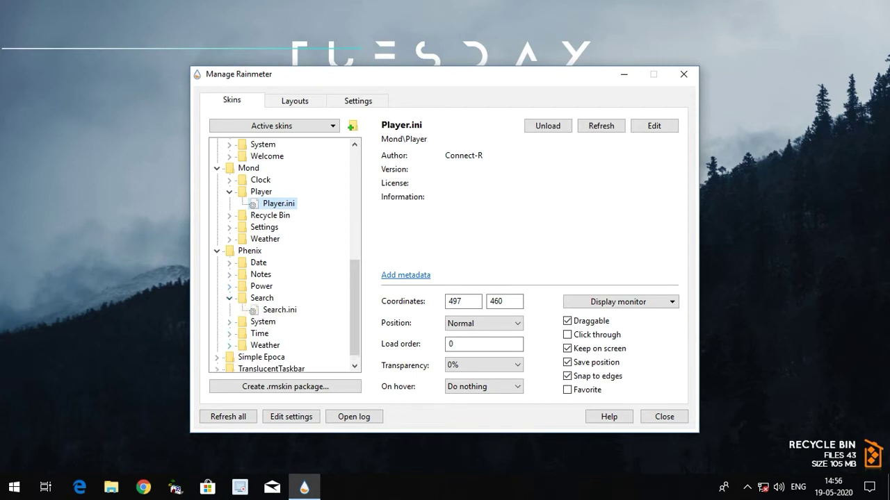
pyautogui.scroll(4, 284, 255)
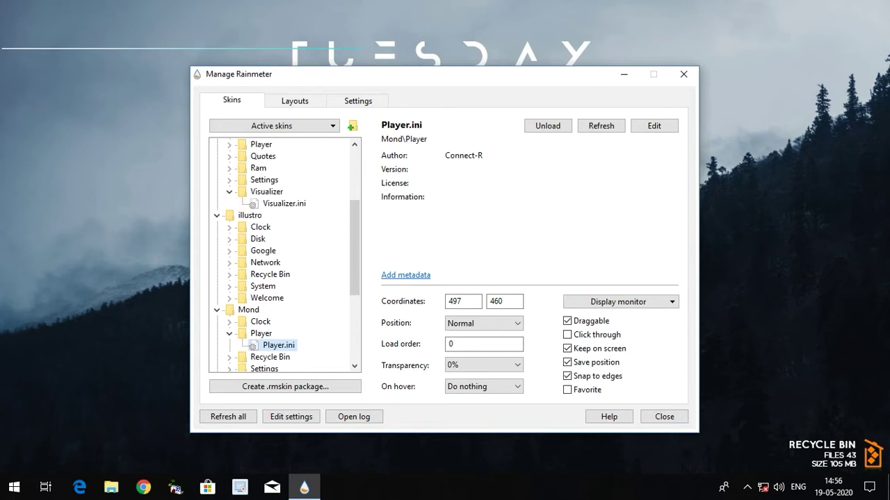
pyautogui.click(229, 251)
# - Load the illustro Google.ini and Phenix Search.ini skins
pyautogui.click(280, 263)
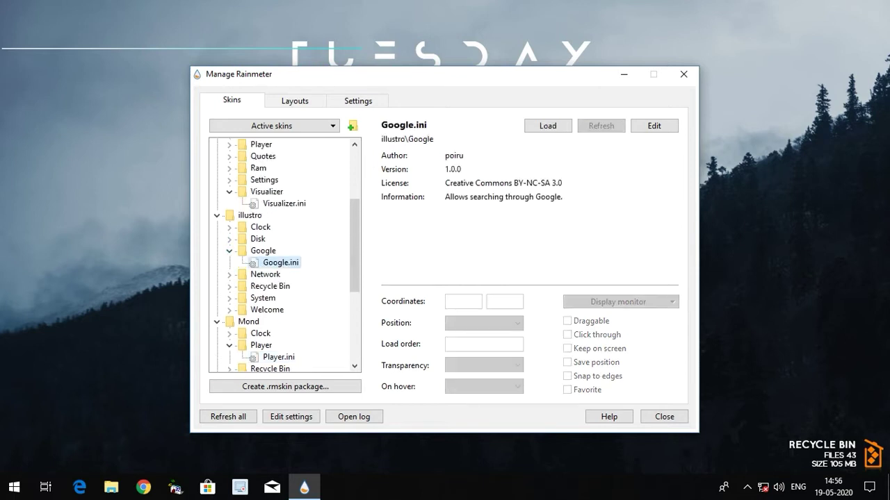
pyautogui.click(547, 126)
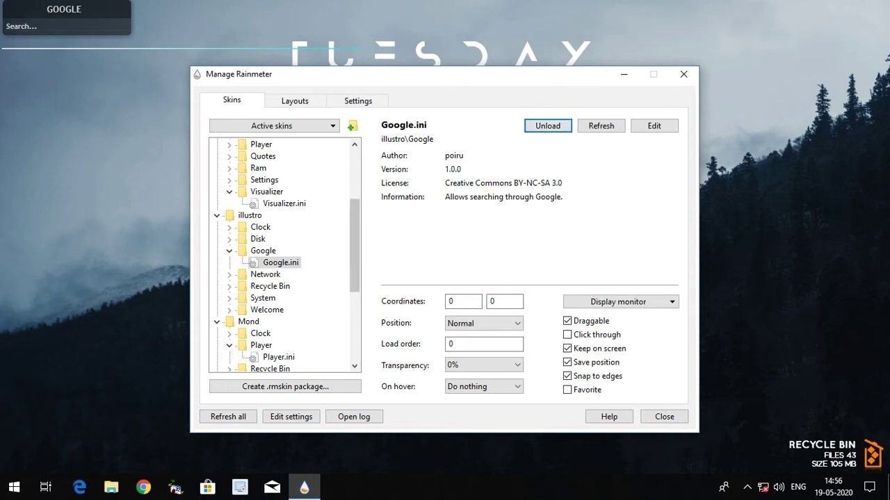
pyautogui.scroll(-1, 285, 254)
pyautogui.scroll(-4, 285, 254)
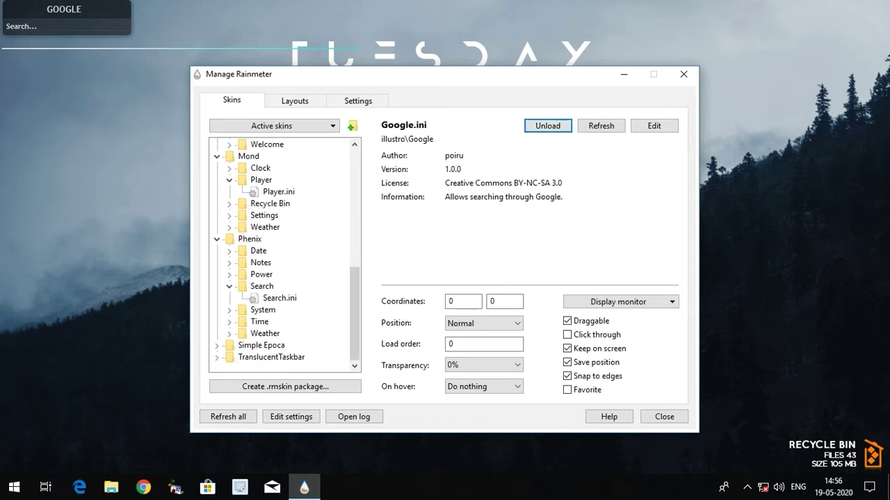
pyautogui.click(279, 298)
pyautogui.click(548, 125)
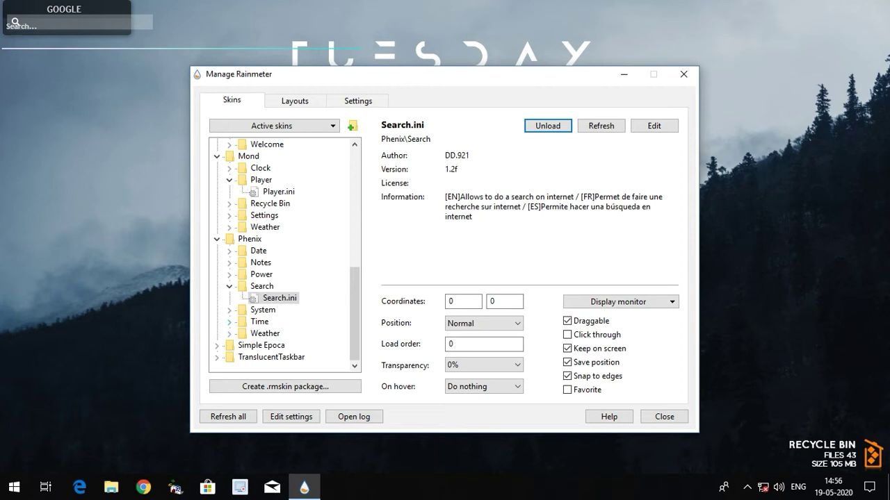
# - Load the Simple Epoca Visualizer.ini and TranslucentTaskbar Sample.ini skins
pyautogui.click(217, 345)
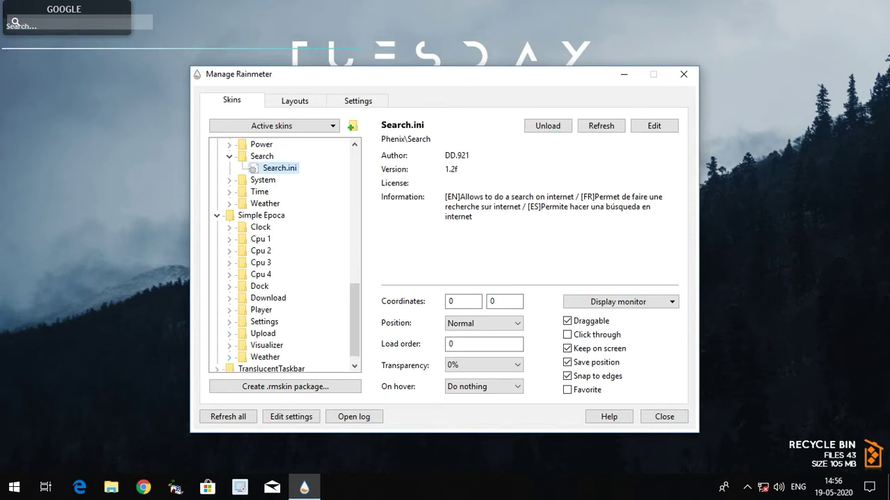
pyautogui.click(229, 346)
pyautogui.click(284, 356)
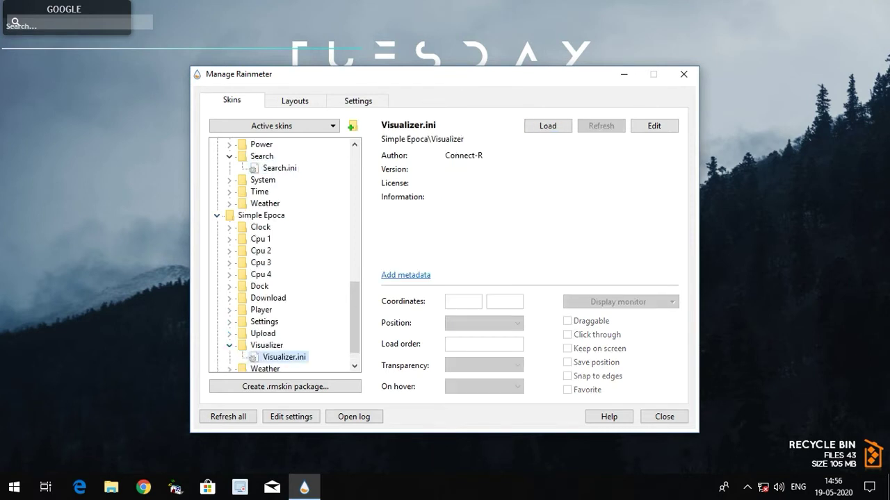
pyautogui.click(548, 126)
pyautogui.scroll(-1, 285, 255)
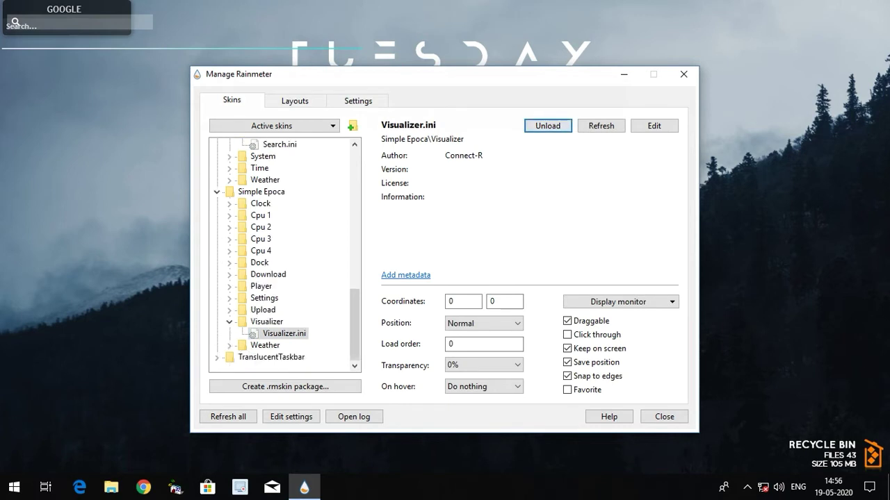
pyautogui.click(217, 357)
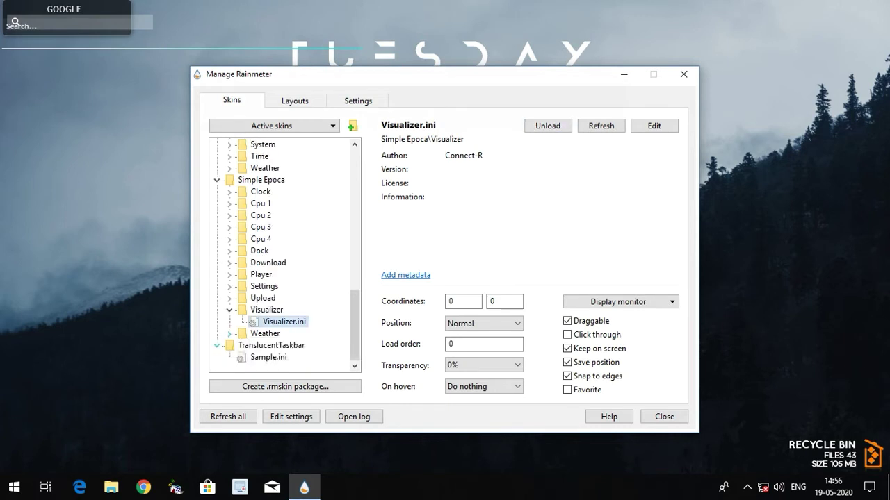
pyautogui.click(268, 356)
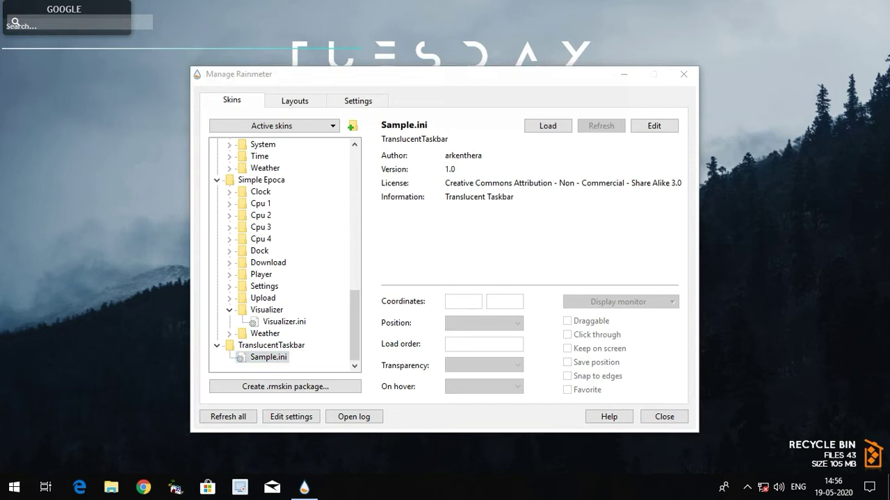
pyautogui.moveTo(417, 74); pyautogui.dragTo(382, 117)
pyautogui.click(513, 170)
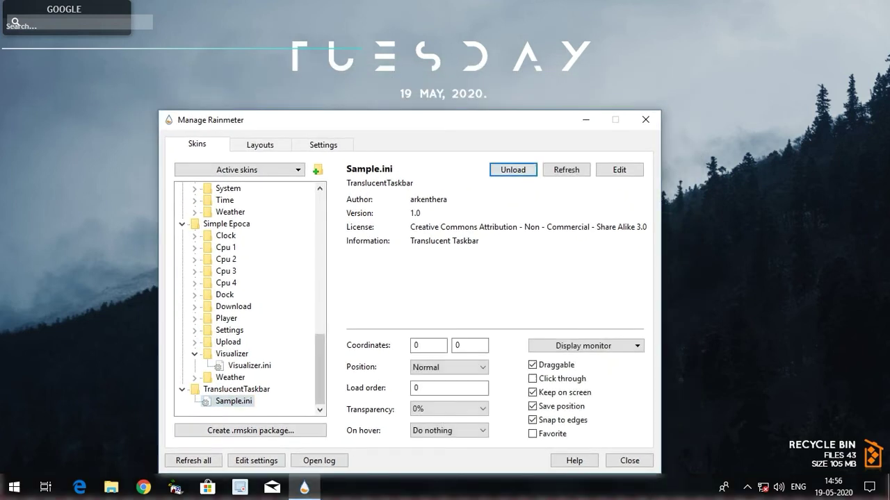
# - Close Manage Rainmeter and unload the Google widget from the desktop
pyautogui.click(645, 120)
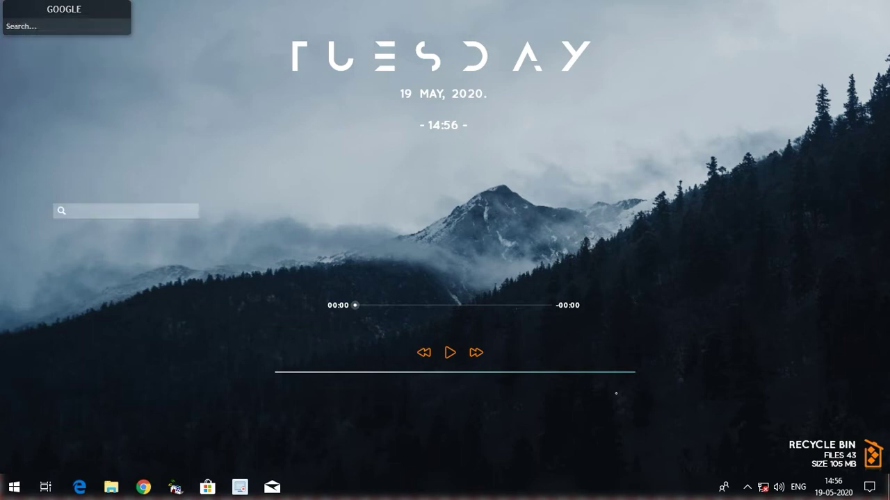
pyautogui.moveTo(168, 58); pyautogui.dragTo(83, 248)
pyautogui.rightClick(83, 247)
pyautogui.click(125, 394)
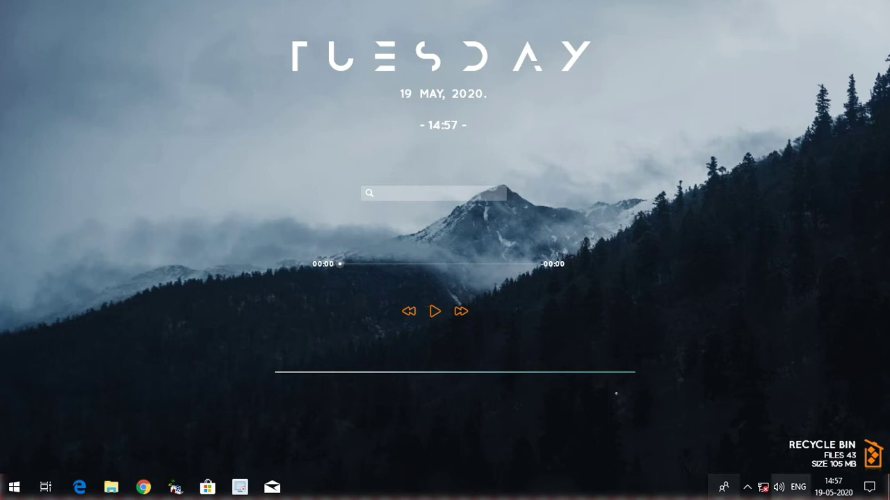
pyautogui.click(746, 487)
# - Open Manage Rainmeter and browse the skin collections down to Simple Epoca
pyautogui.click(720, 461)
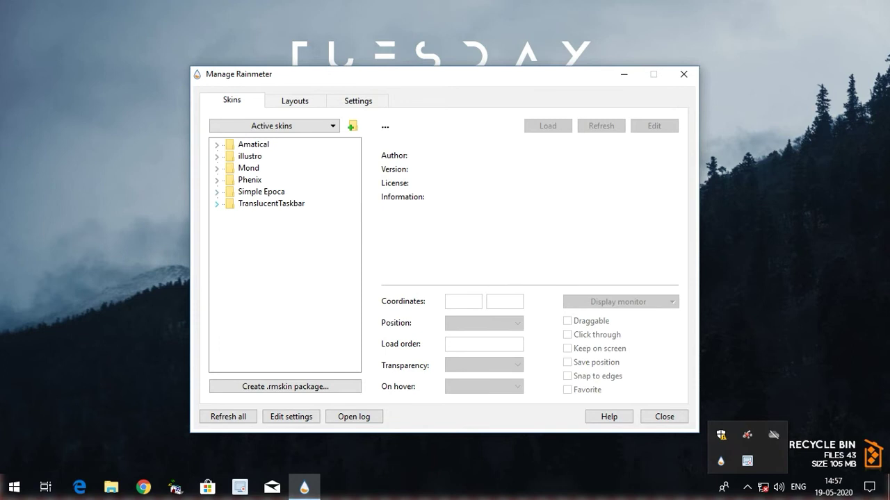
pyautogui.doubleClick(253, 144)
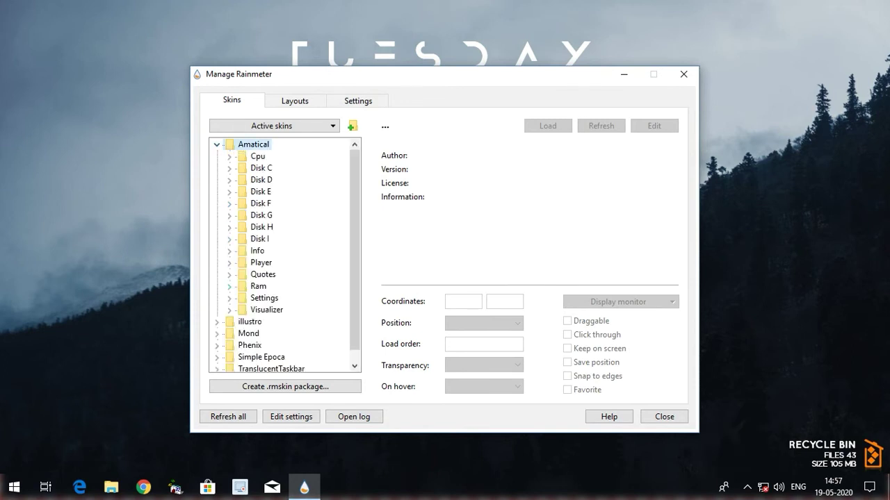
pyautogui.press('Left')
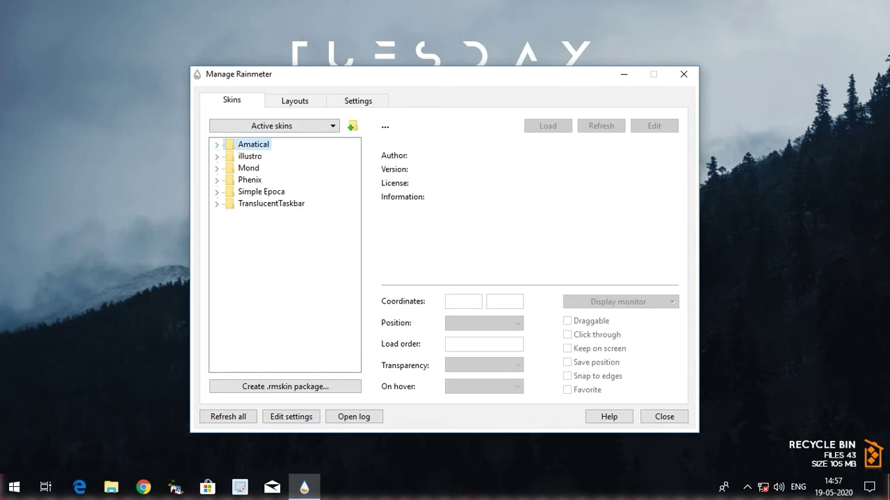
pyautogui.click(217, 157)
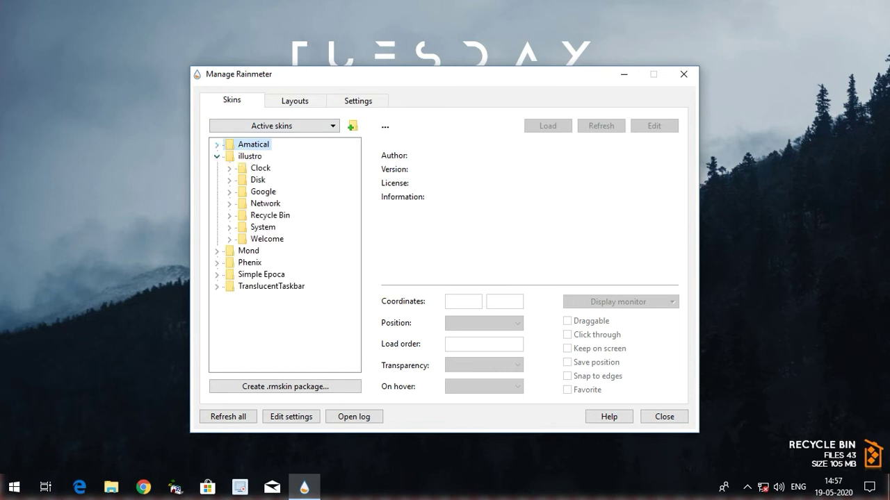
pyautogui.click(217, 251)
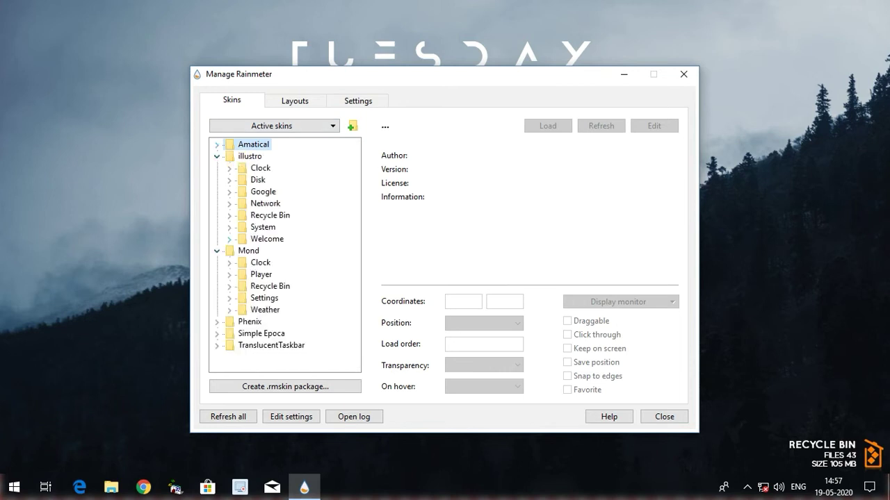
pyautogui.click(217, 322)
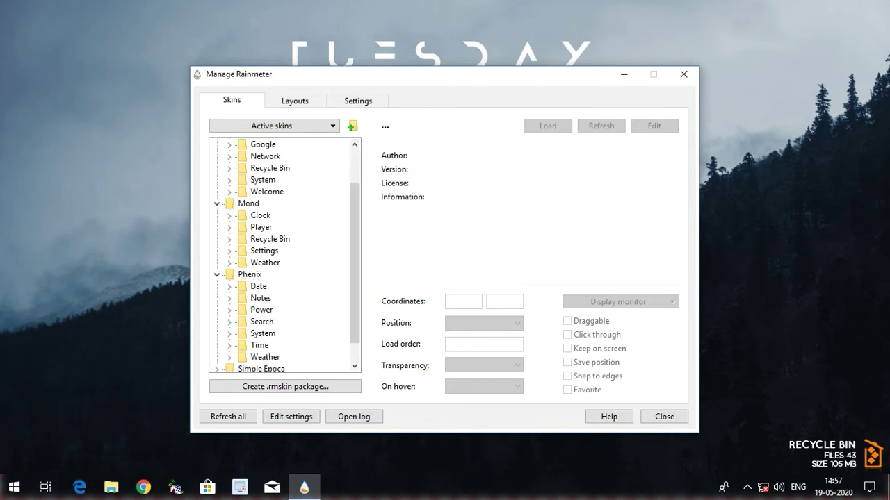
pyautogui.scroll(-1, 285, 257)
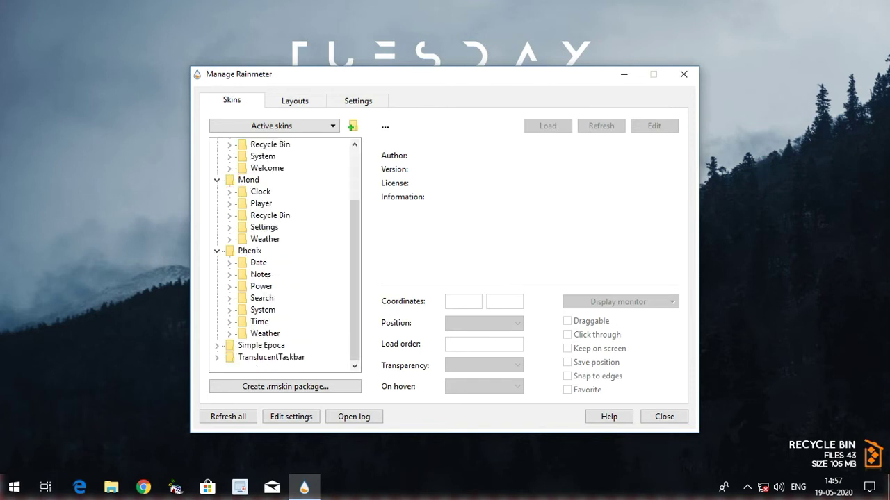
pyautogui.click(217, 345)
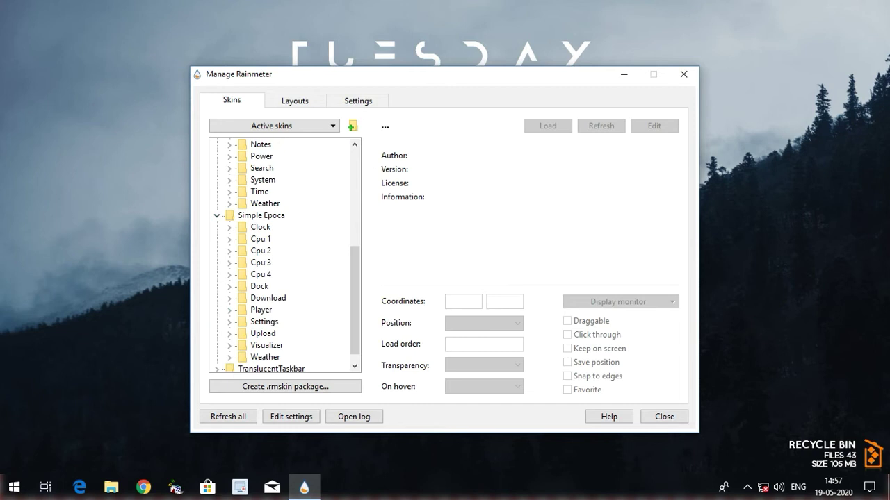
# - Load the Simple Epoca Dock.ini skin and drag the dock beneath the music player
pyautogui.click(230, 286)
pyautogui.click(276, 298)
pyautogui.click(548, 125)
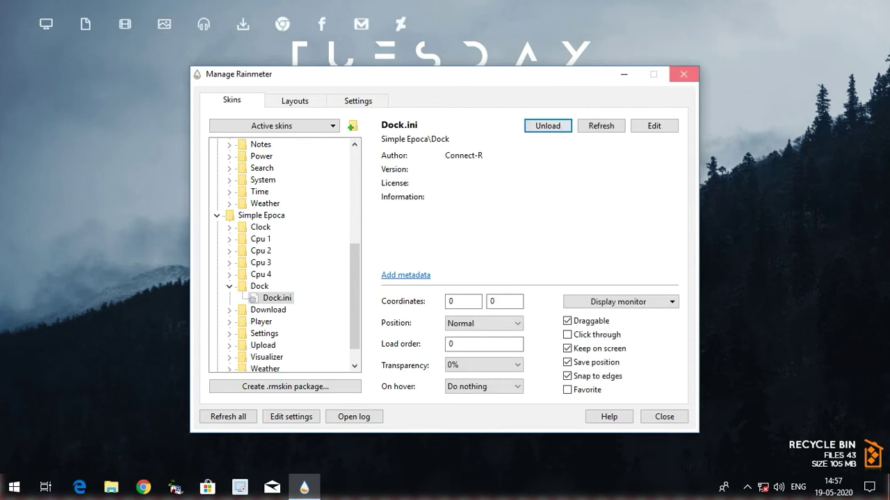
pyautogui.click(683, 73)
pyautogui.moveTo(204, 26); pyautogui.dragTo(436, 411)
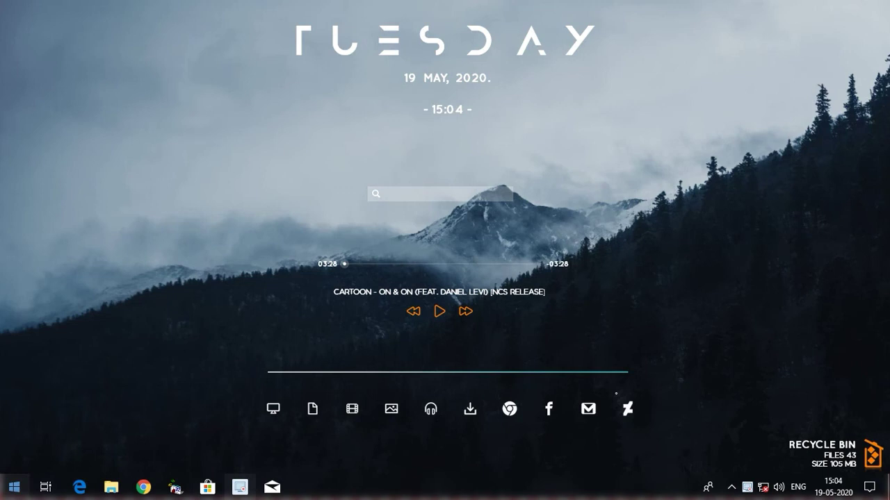
# - Launch Windows Media Player from Start search, play the first library track, then minimize it
pyautogui.click(14, 487)
pyautogui.write('wio')
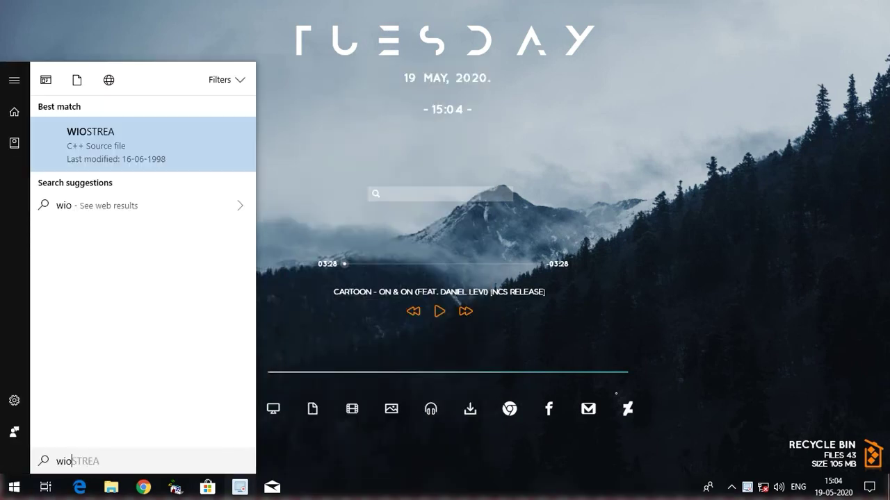
pyautogui.press('BackSpace')
pyautogui.write('ndows')
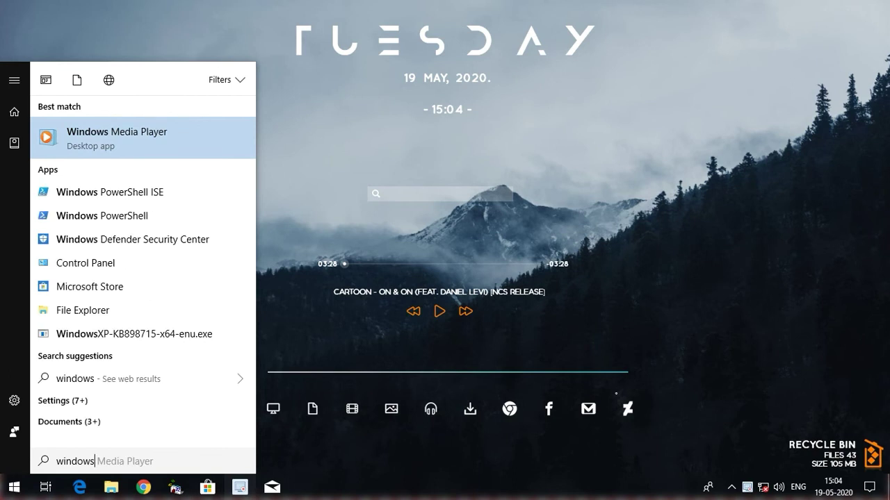
pyautogui.press('Return')
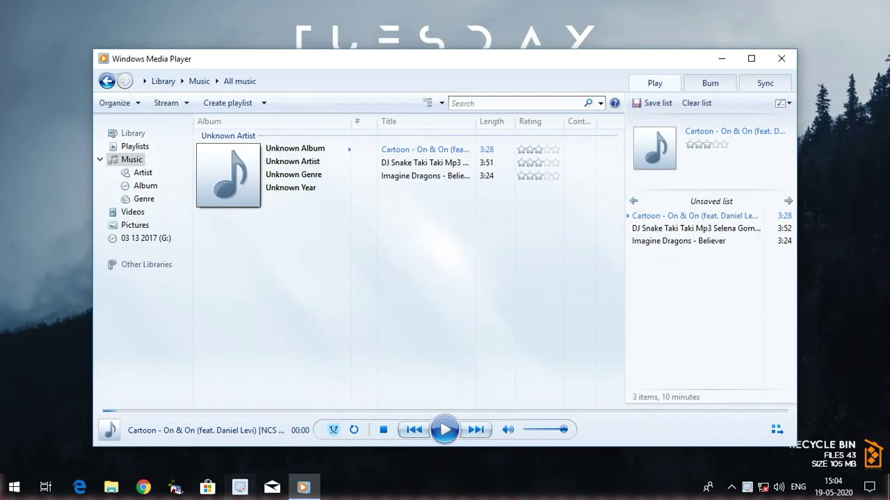
pyautogui.hotkey('ctrl', 'p')
pyautogui.click(721, 59)
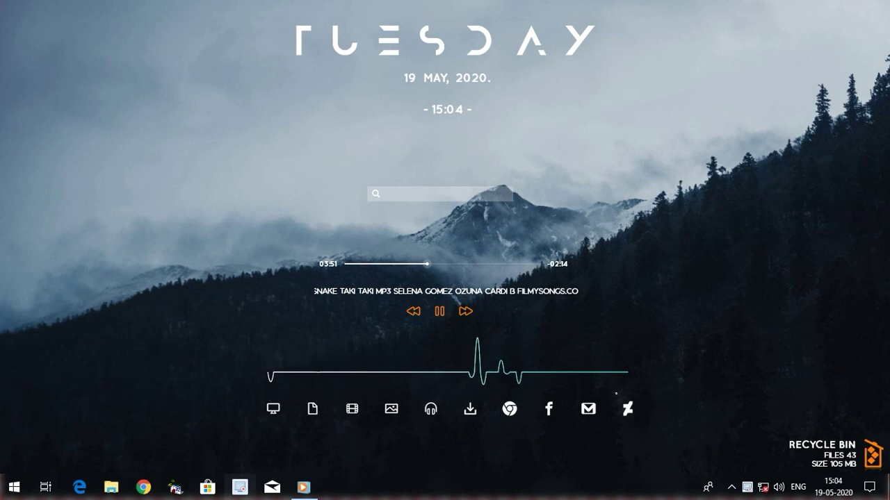
# - Pause the Taki Taki track with the media play/pause key, flattening the visualizer
pyautogui.press('XF86AudioPlay')
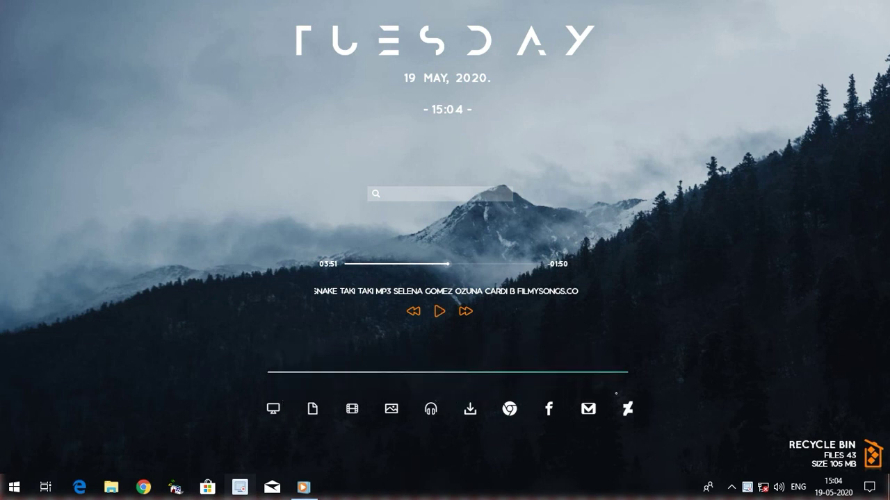